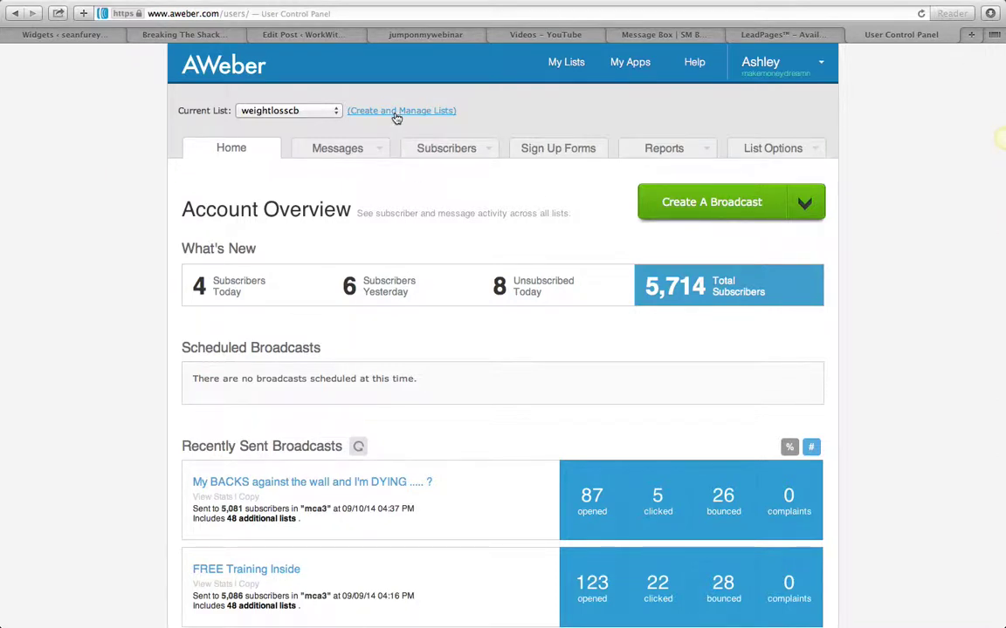
Open the Manage Your Lists page via the Create and Manage Lists link
{"action": "left_click", "coordinate": [397, 113]}
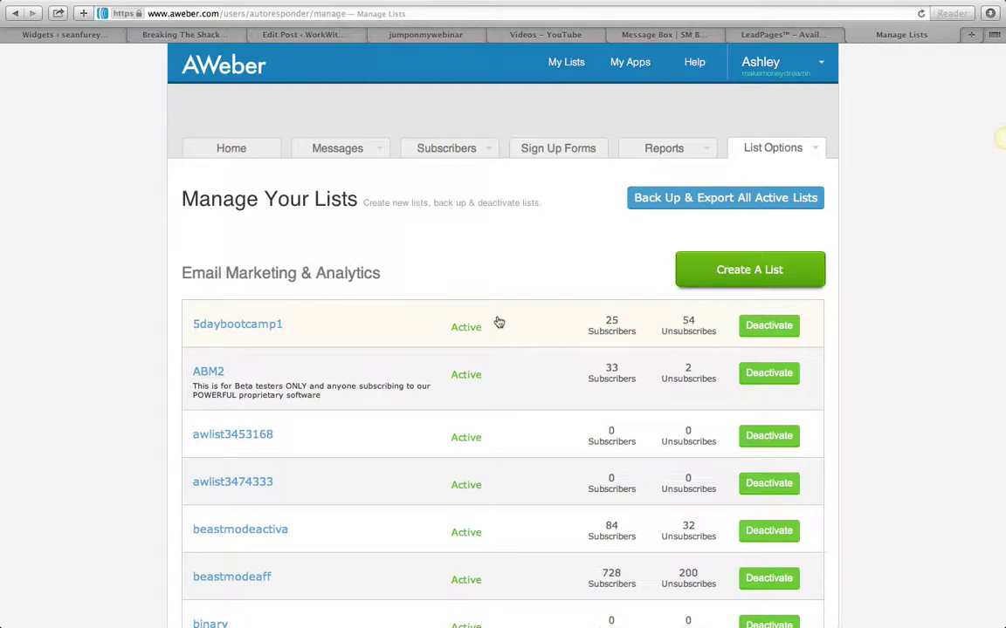
Start a new list with the green Create A List button
{"action": "left_click", "coordinate": [723, 278]}
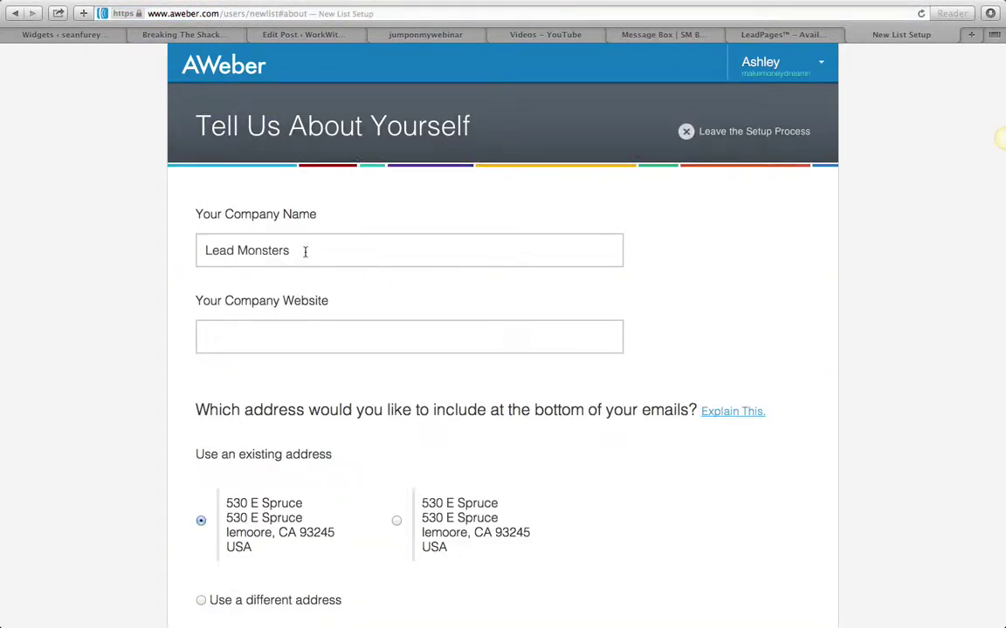
Enter the owner's website URL and replace the prefilled company name with the owner's name
{"action": "left_click_drag", "start_coordinate": [305, 251], "coordinate": [90, 228]}
{"action": "left_click", "coordinate": [296, 350]}
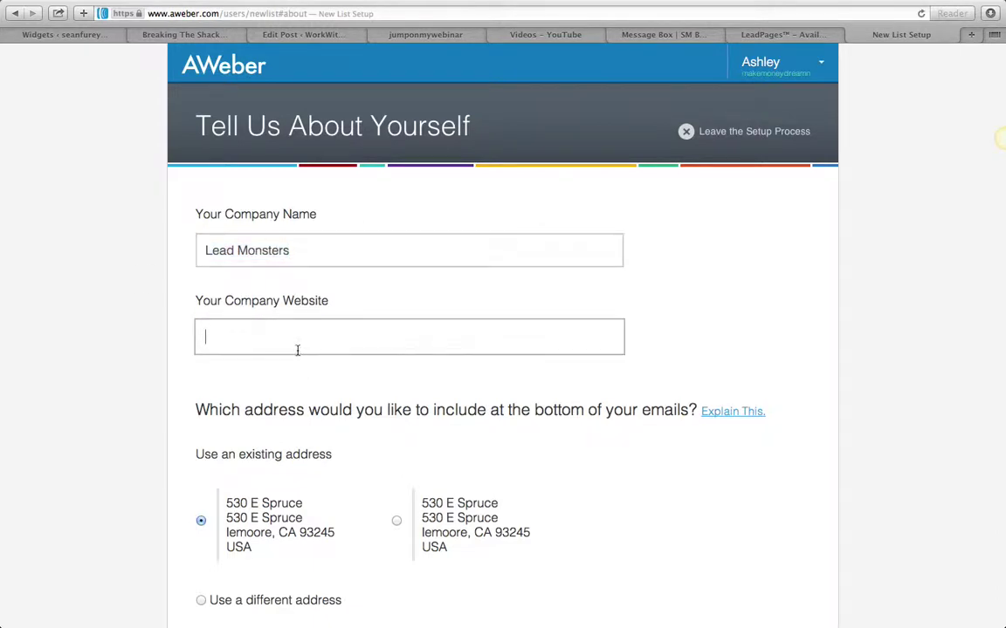
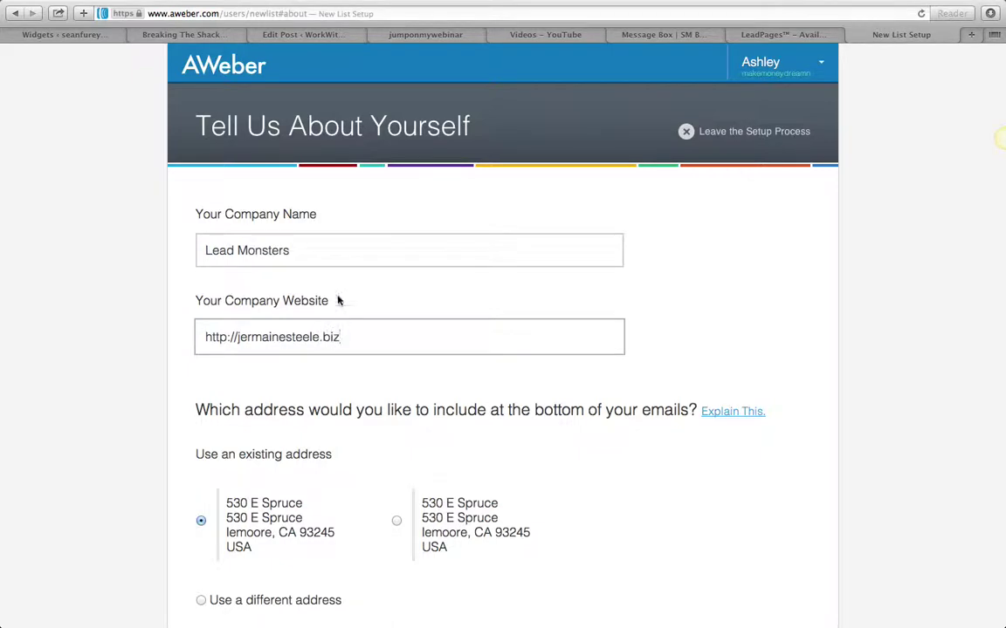
{"action": "left_click_drag", "start_coordinate": [297, 251], "coordinate": [87, 227]}
{"action": "key", "text": "BackSpace"}
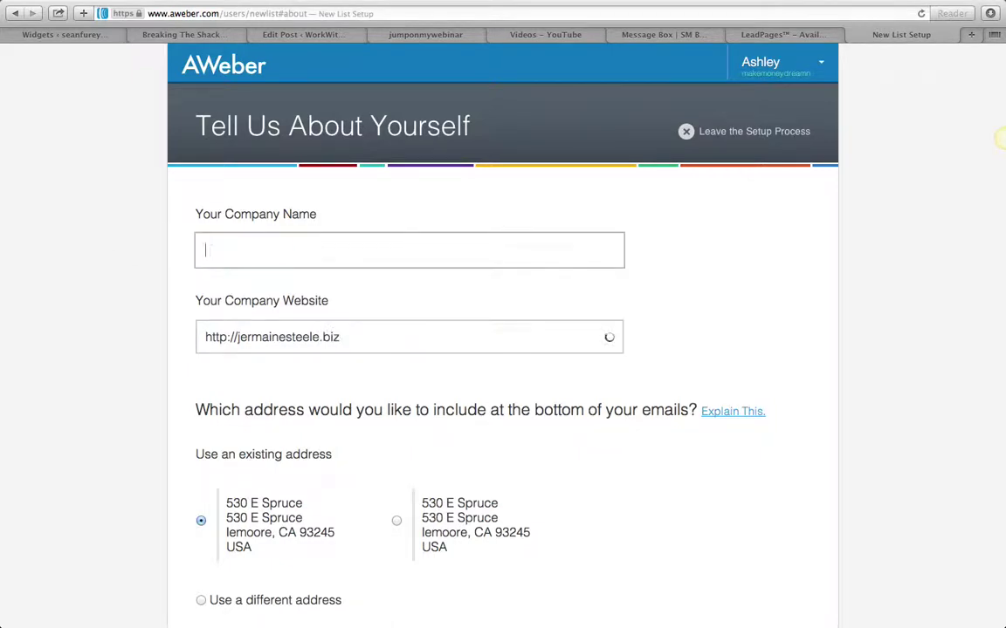
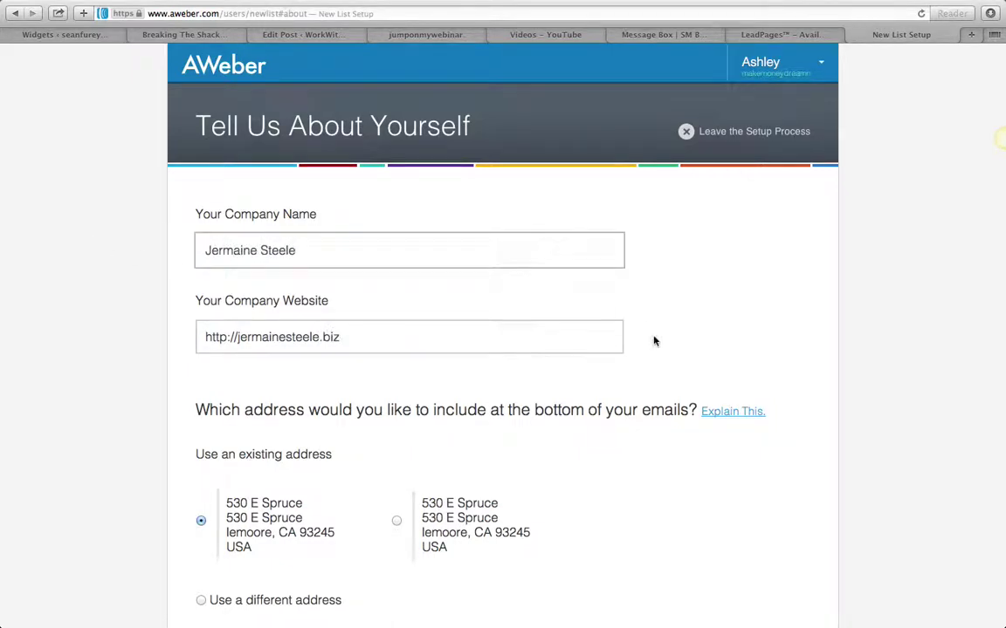
Replace the rejected Yahoo sender email with a custom-domain address and continue to list naming
{"action": "scroll", "coordinate": [653, 342], "scroll_direction": "down", "scroll_amount": 5}
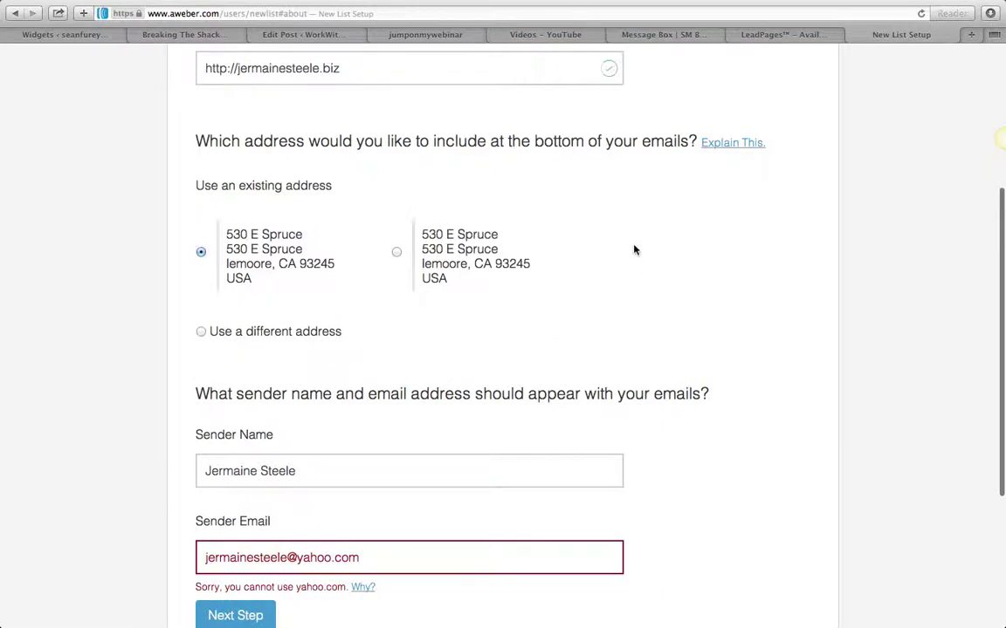
{"action": "scroll", "coordinate": [301, 498], "scroll_direction": "down", "scroll_amount": 5}
{"action": "left_click", "coordinate": [303, 229]}
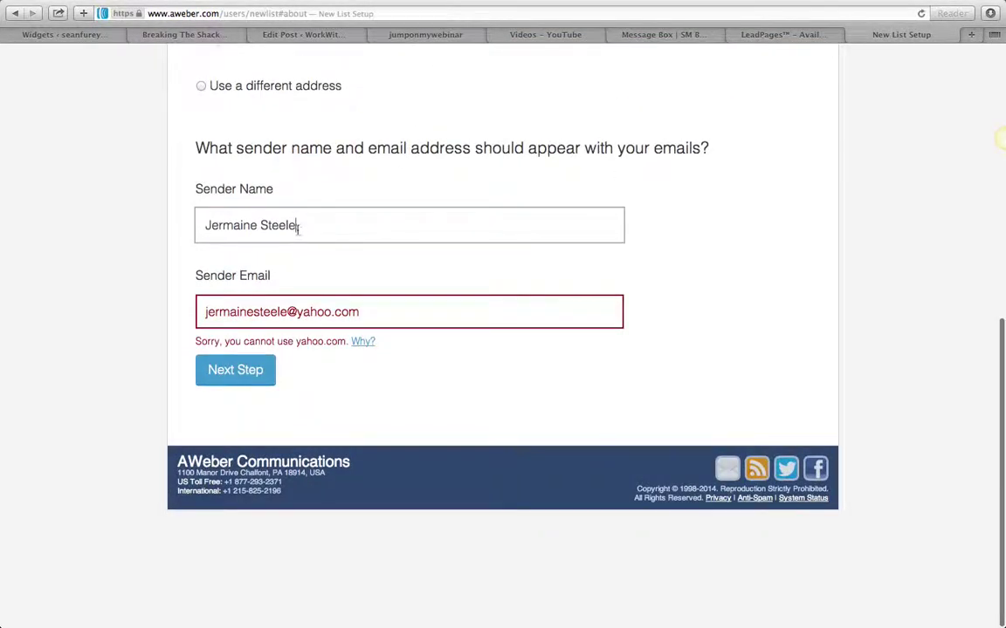
{"action": "left_click_drag", "start_coordinate": [363, 312], "coordinate": [203, 311]}
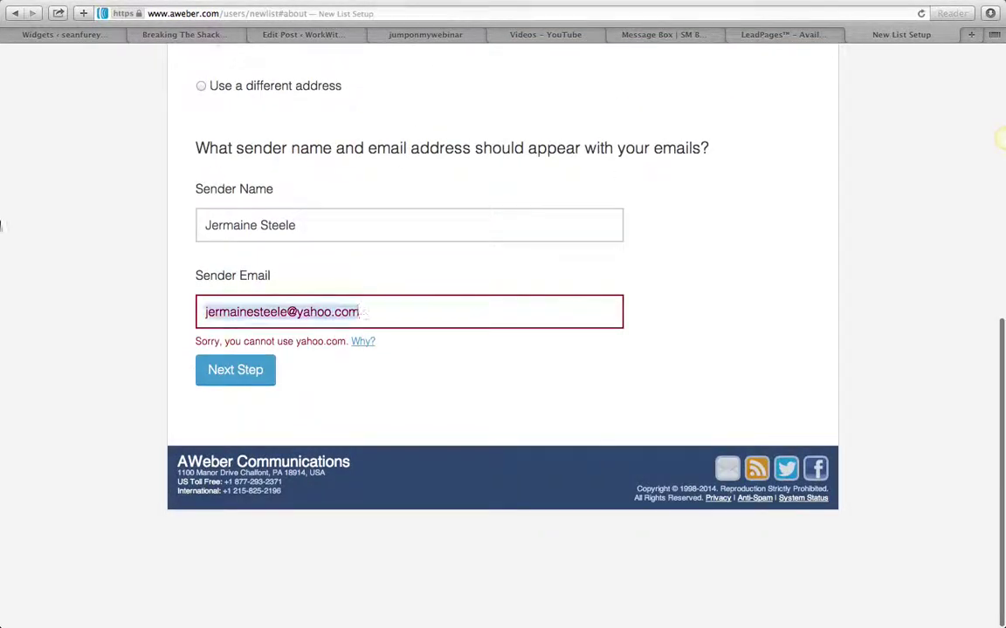
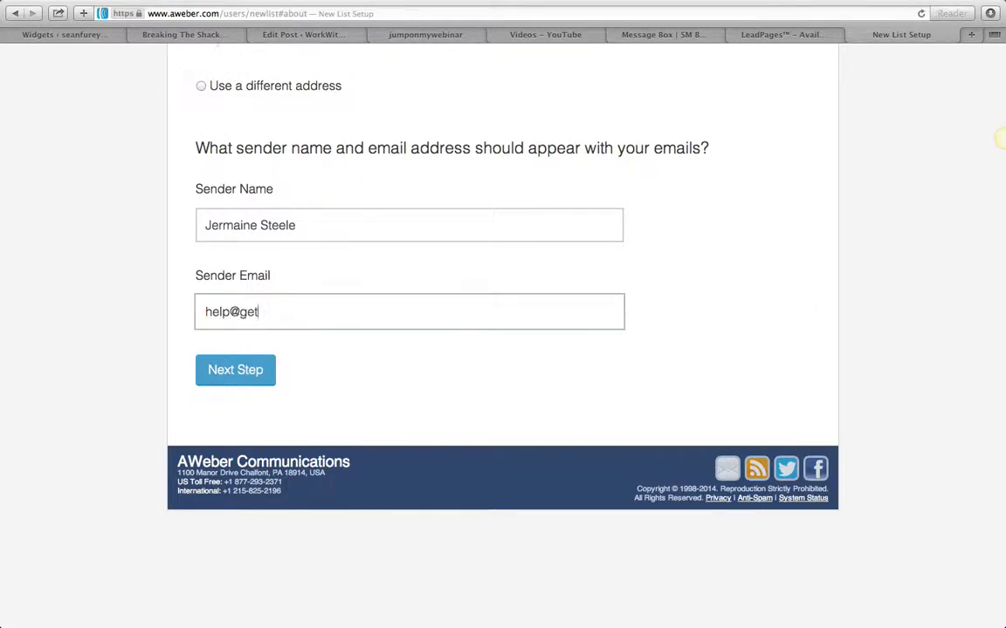
{"action": "left_click", "coordinate": [222, 369]}
Enter the owner's name as the new list's name
{"action": "left_click", "coordinate": [337, 277]}
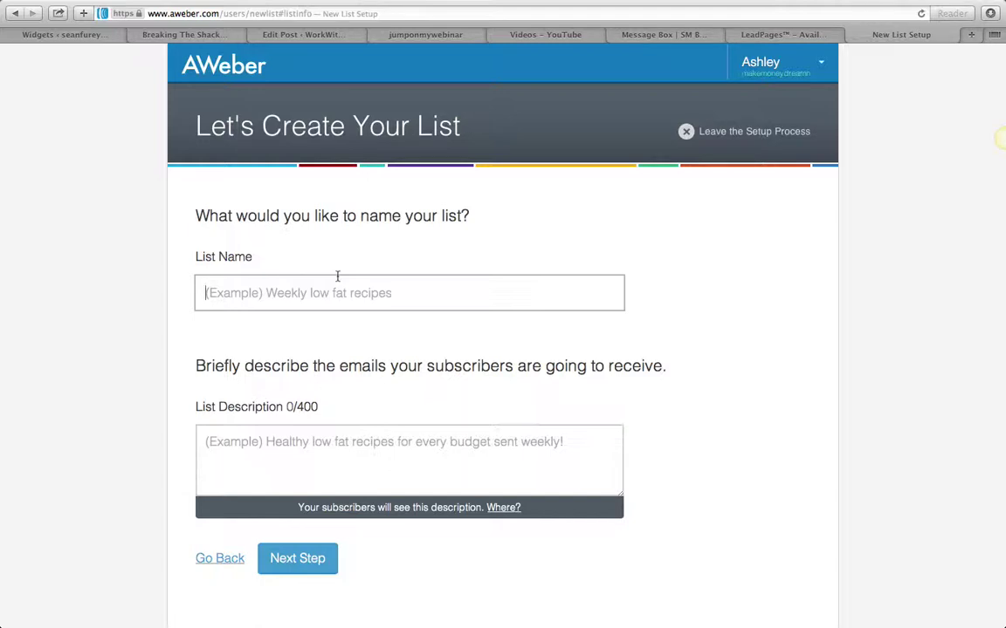
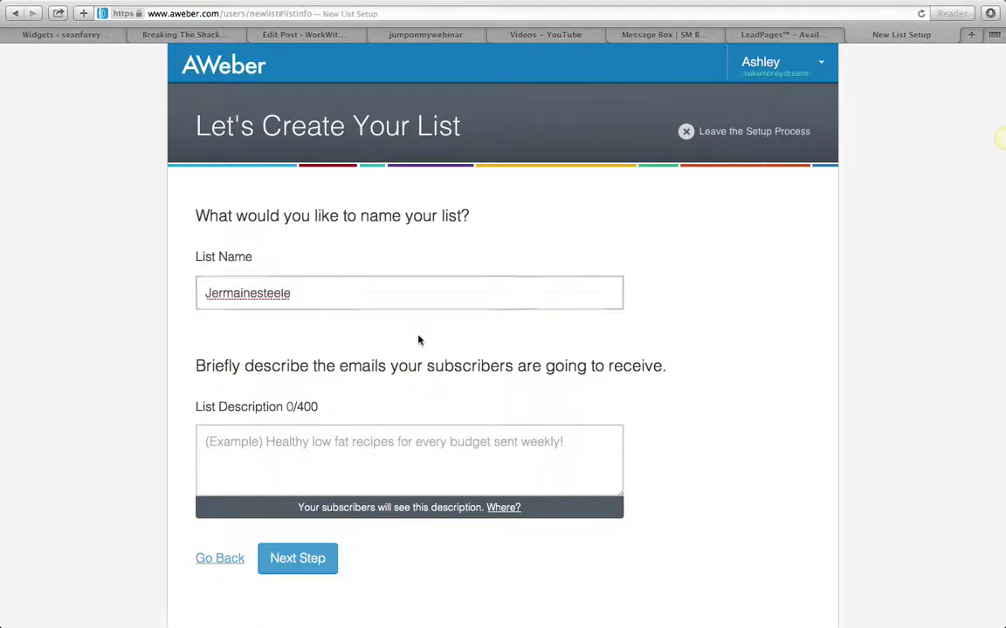
{"action": "scroll", "coordinate": [417, 341], "scroll_direction": "down", "scroll_amount": 3}
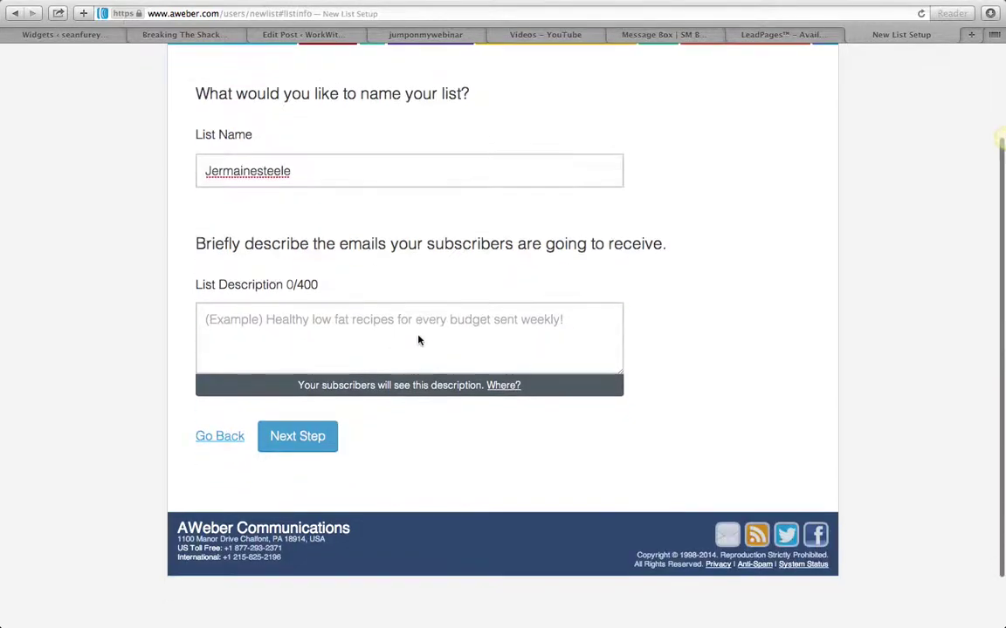
Write the 145-character list description about building a lead funnel with autoresponder and traffic
{"action": "left_click", "coordinate": [365, 328]}
{"action": "type", "text": "Welcome to"}
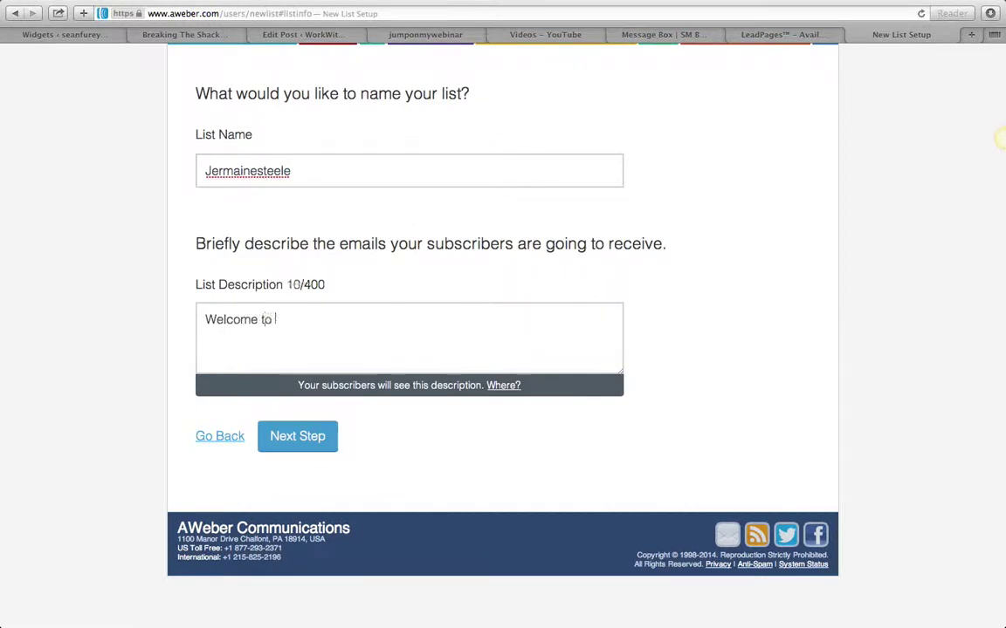
{"action": "type", "text": " my list on lea"}
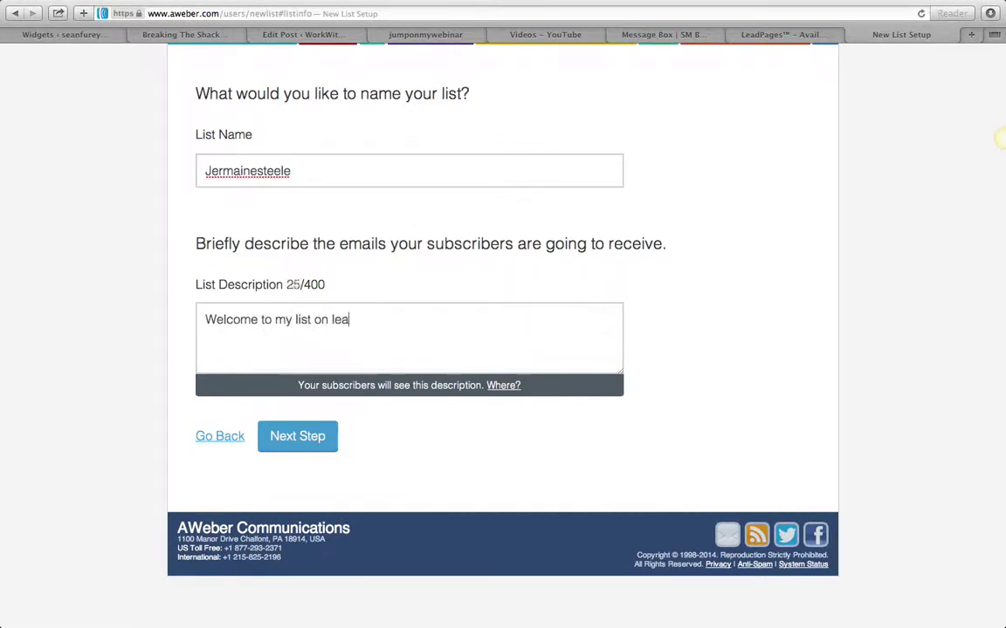
{"action": "type", "text": "rning how to"}
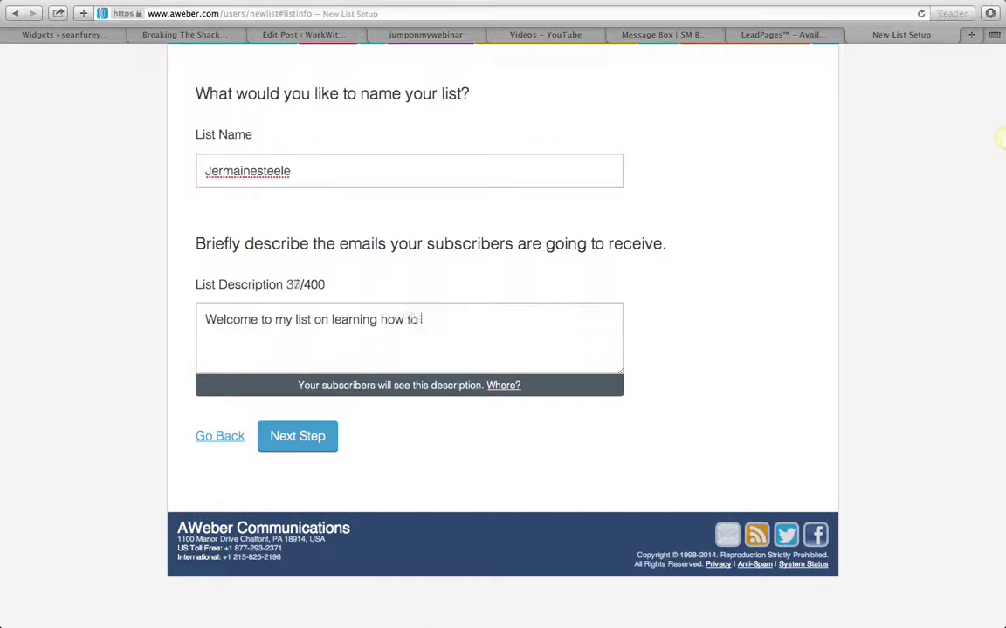
{"action": "type", "text": " set up a funnel that w"}
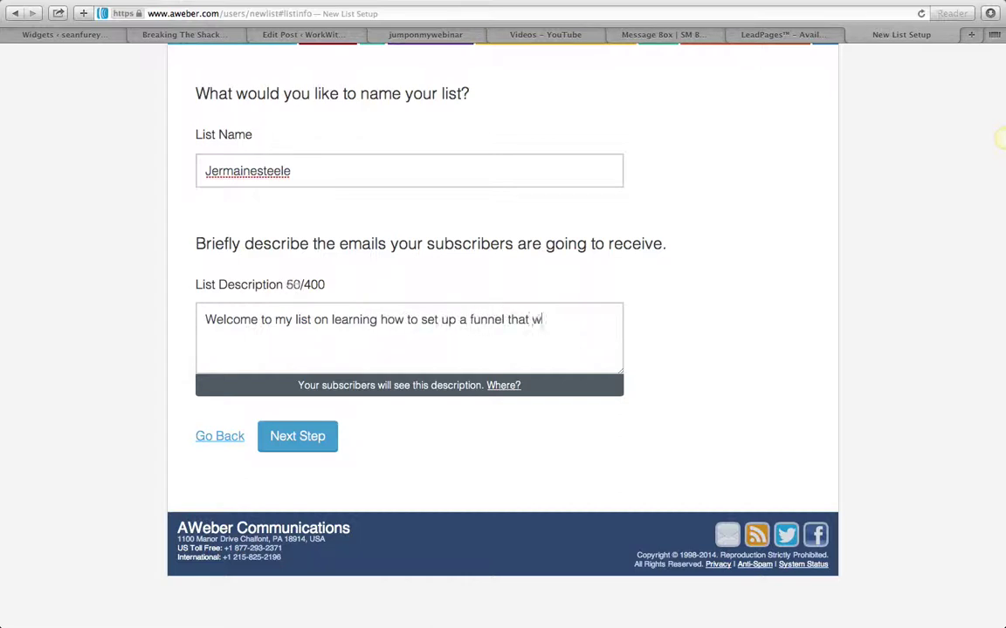
{"action": "type", "text": "ill attract leads and "}
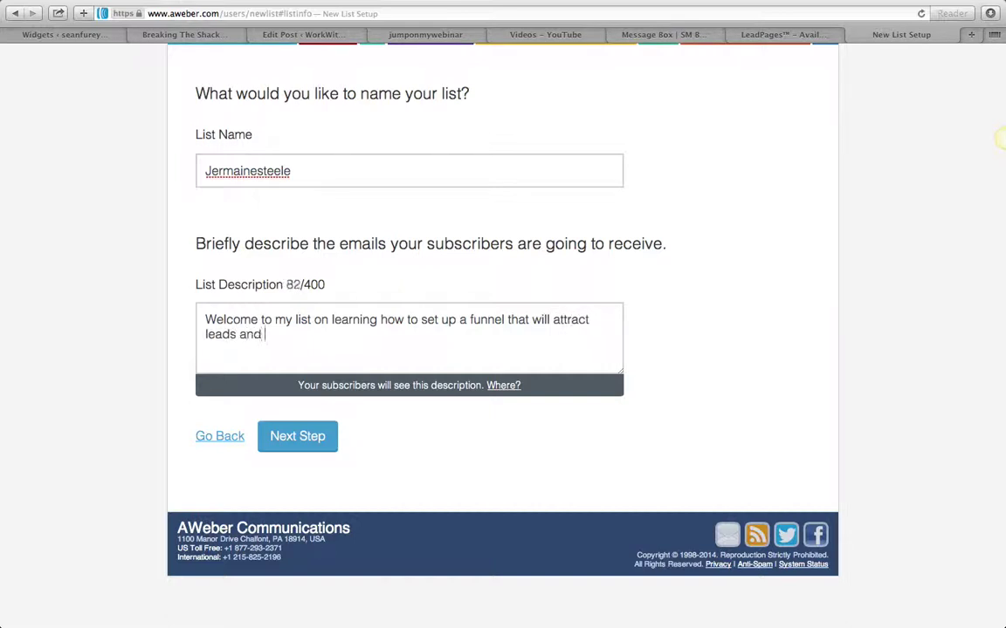
{"action": "type", "text": "have the ability to "}
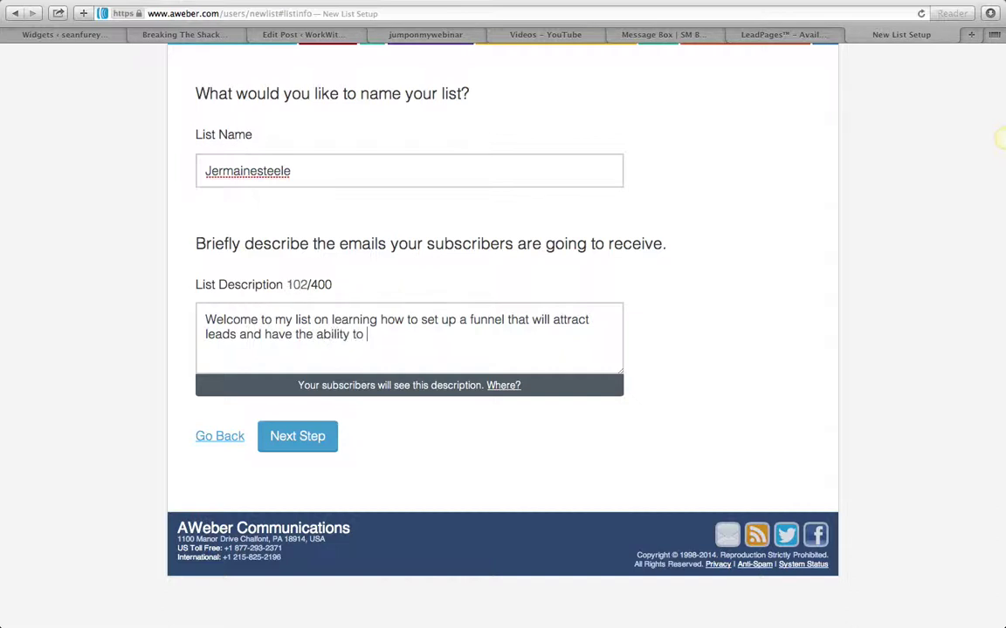
{"action": "type", "text": "connect an autp"}
{"action": "type", "text": " res"}
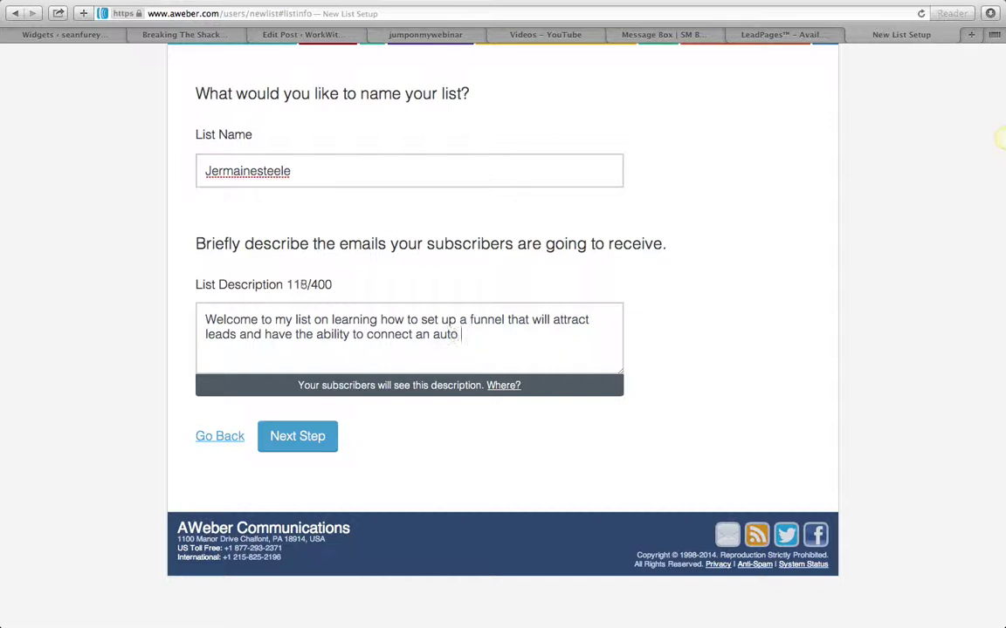
{"action": "type", "text": "ponder an"}
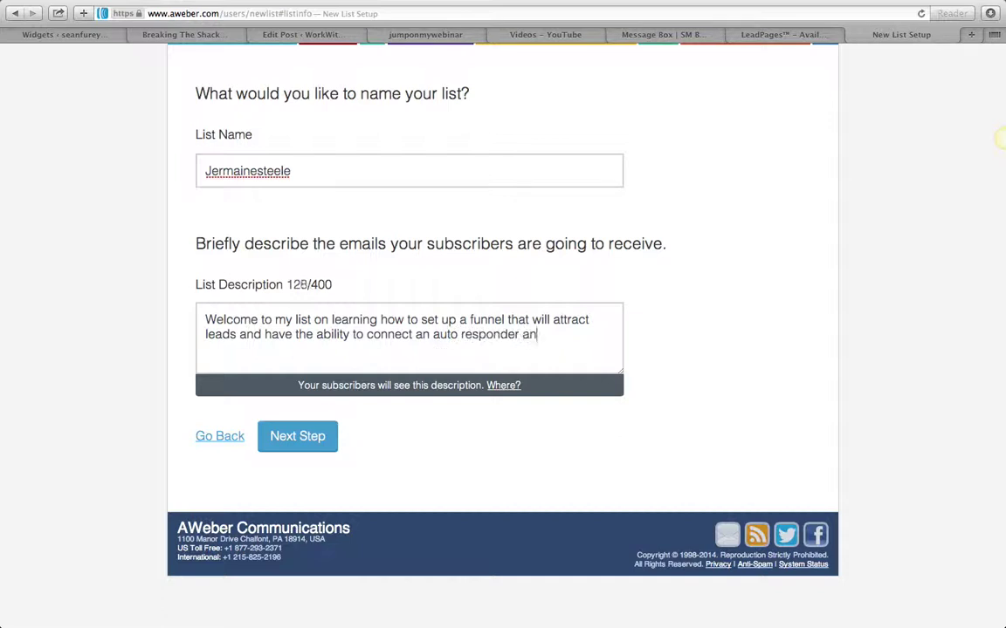
{"action": "type", "text": "d get traffic"}
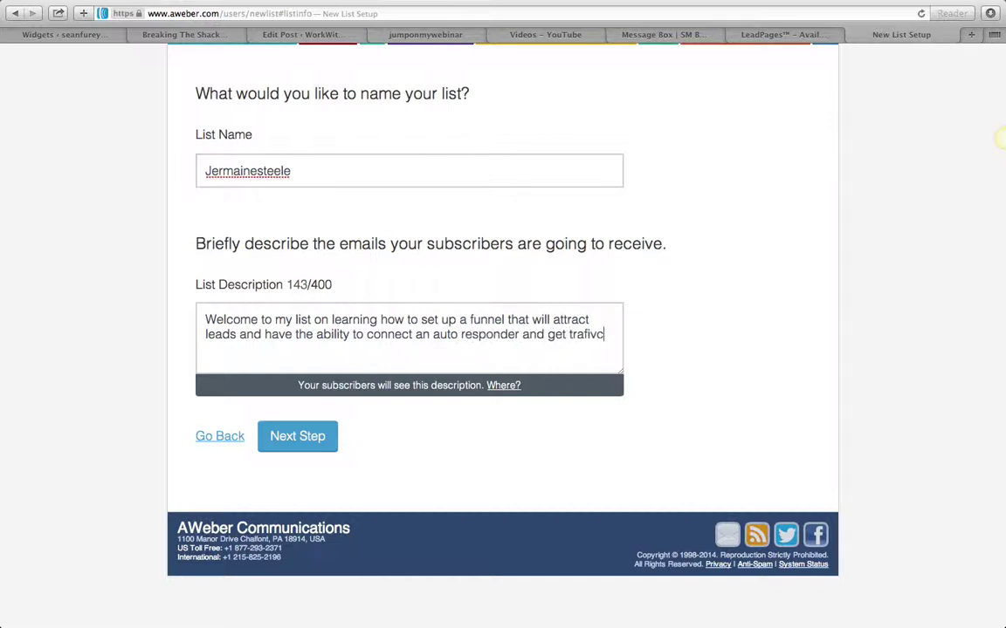
{"action": "key", "text": "BackSpace"}
{"action": "key", "text": "BackSpace"}
{"action": "key", "text": "BackSpace"}
{"action": "type", "text": "fic."}
{"action": "left_click_drag", "start_coordinate": [207, 323], "coordinate": [655, 345]}
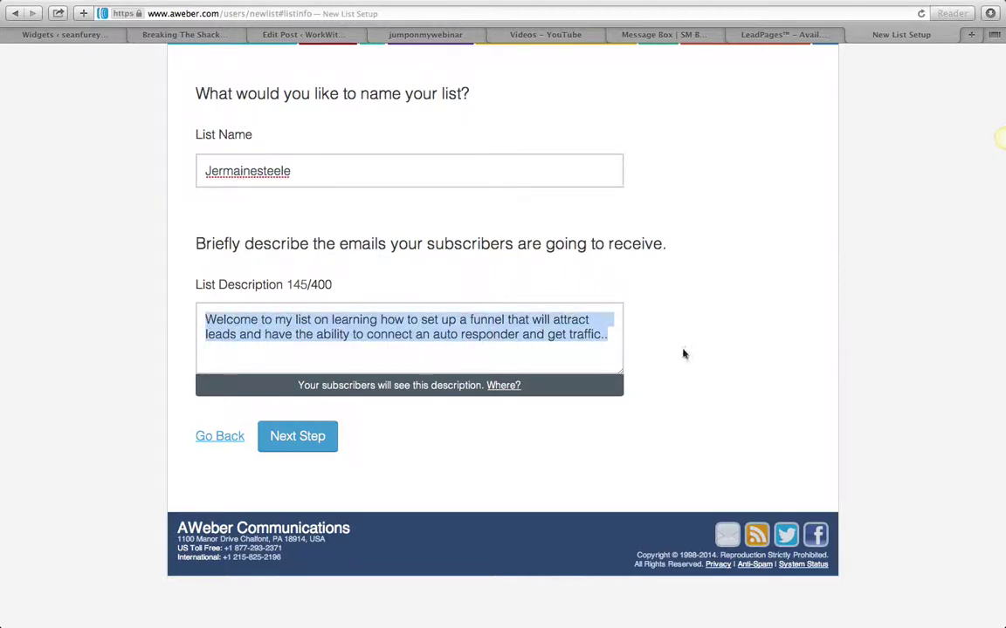
{"action": "left_click", "coordinate": [257, 472]}
Submit the list details and approve the confirmation message to create the list
{"action": "left_click", "coordinate": [301, 436]}
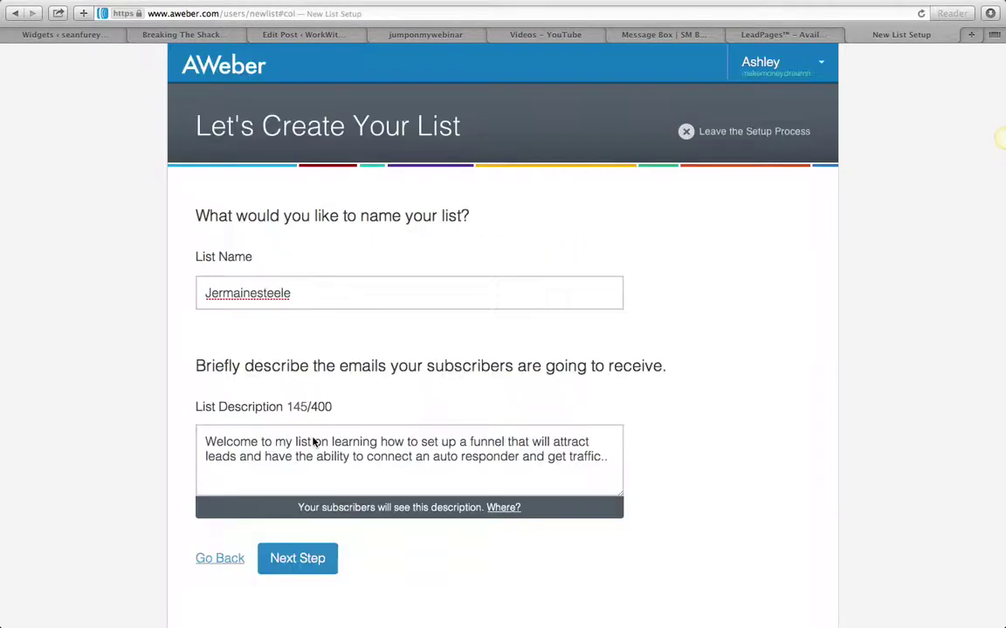
{"action": "scroll", "coordinate": [699, 297], "scroll_direction": "down", "scroll_amount": 10}
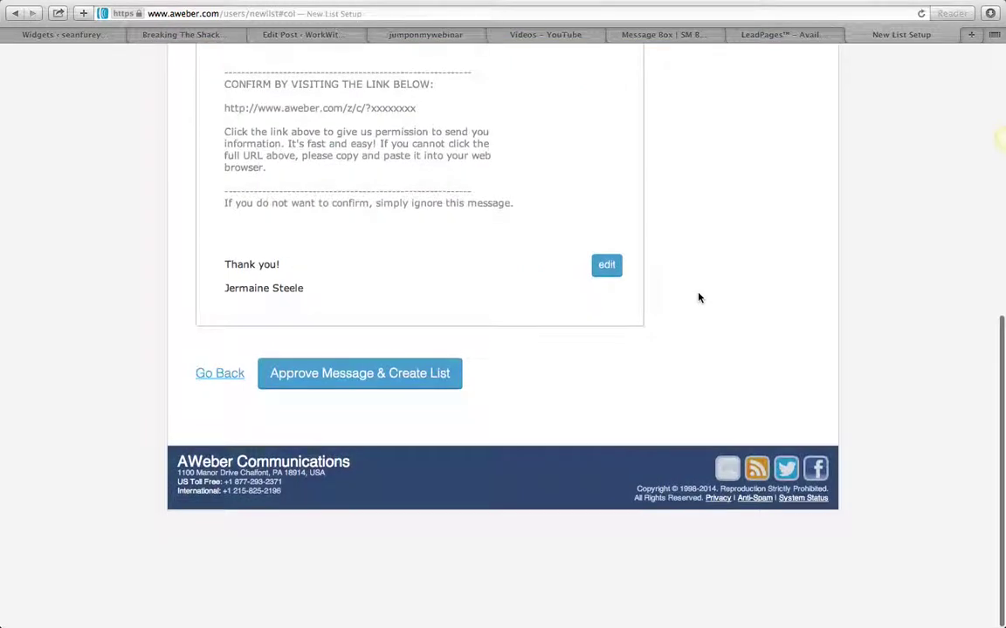
{"action": "scroll", "coordinate": [698, 297], "scroll_direction": "up", "scroll_amount": 5}
{"action": "scroll", "coordinate": [699, 297], "scroll_direction": "down", "scroll_amount": 5}
{"action": "scroll", "coordinate": [731, 298], "scroll_direction": "up", "scroll_amount": 5}
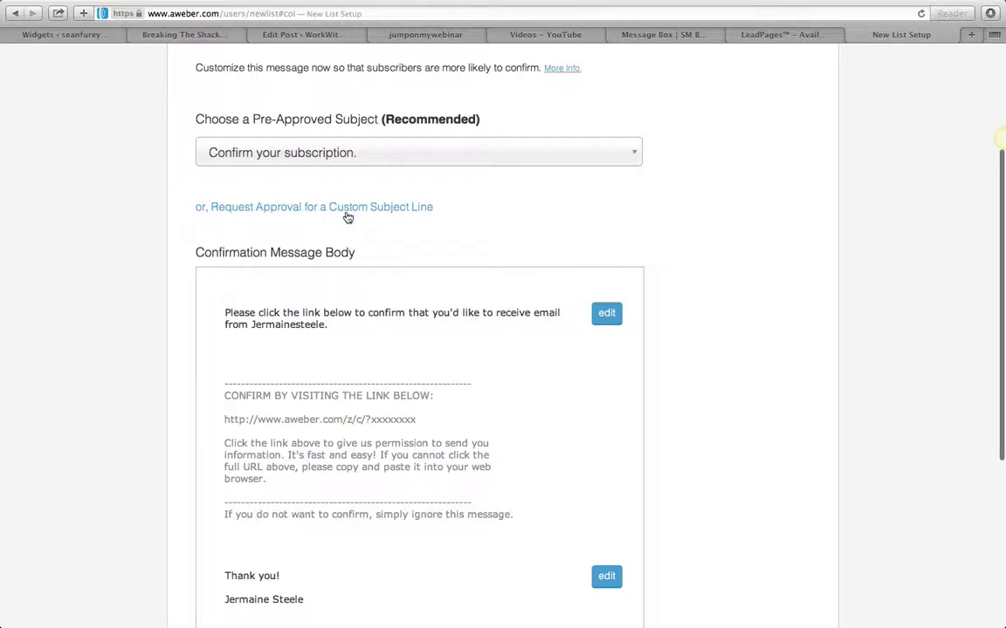
{"action": "scroll", "coordinate": [756, 224], "scroll_direction": "up", "scroll_amount": 2}
{"action": "scroll", "coordinate": [755, 221], "scroll_direction": "down", "scroll_amount": 8}
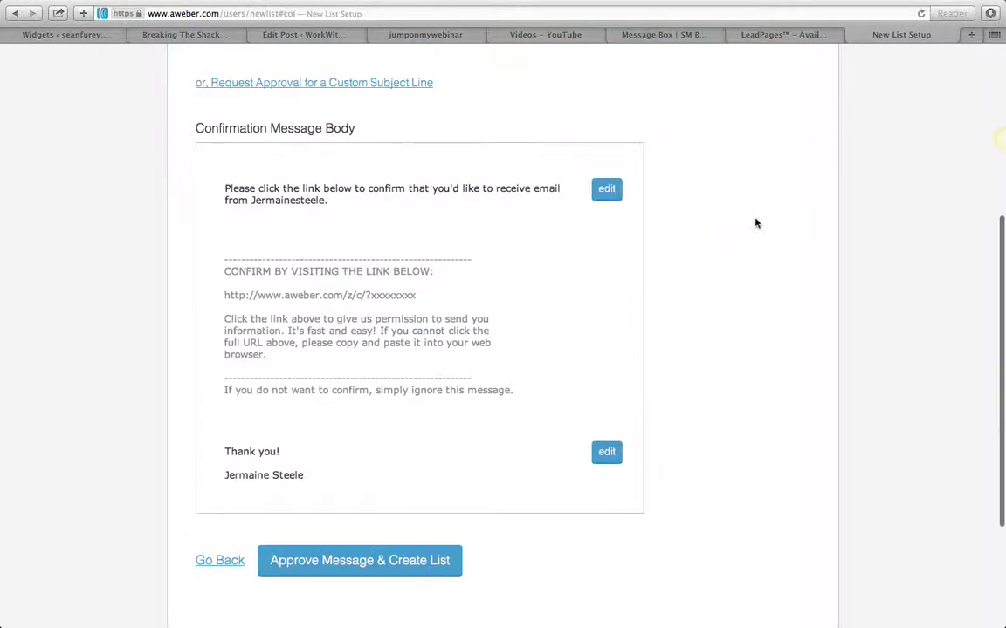
{"action": "left_click", "coordinate": [381, 388]}
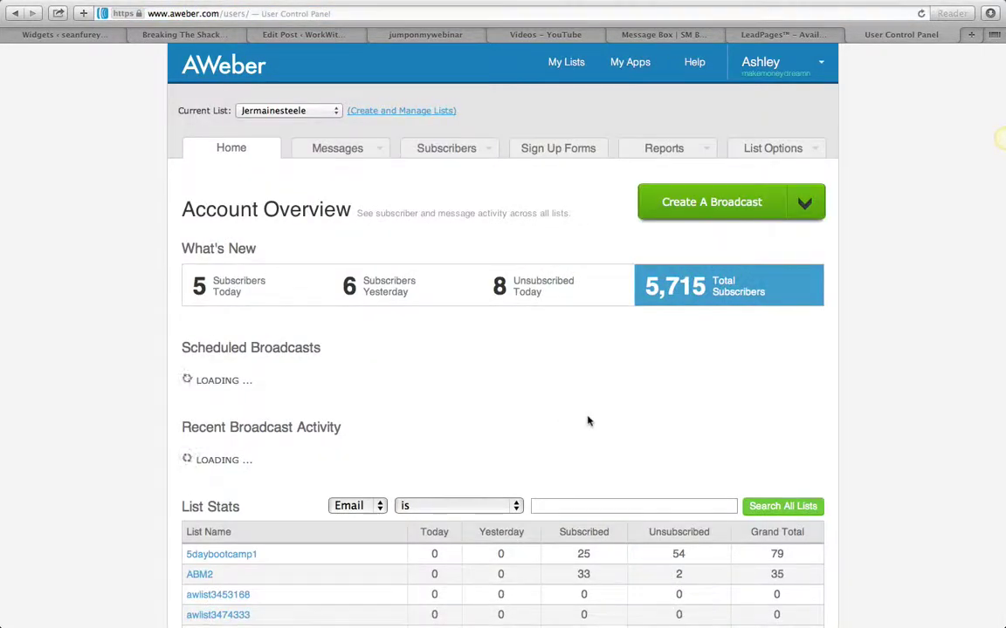
Open the new list's settings from the Manage Lists page
{"action": "left_click", "coordinate": [437, 112]}
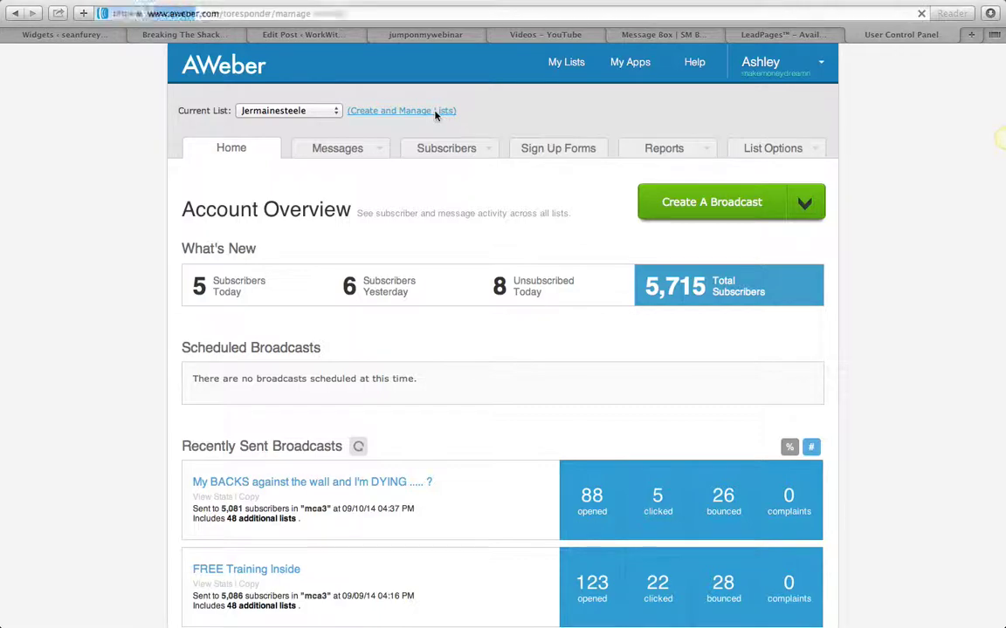
{"action": "scroll", "coordinate": [418, 350], "scroll_direction": "down", "scroll_amount": 15}
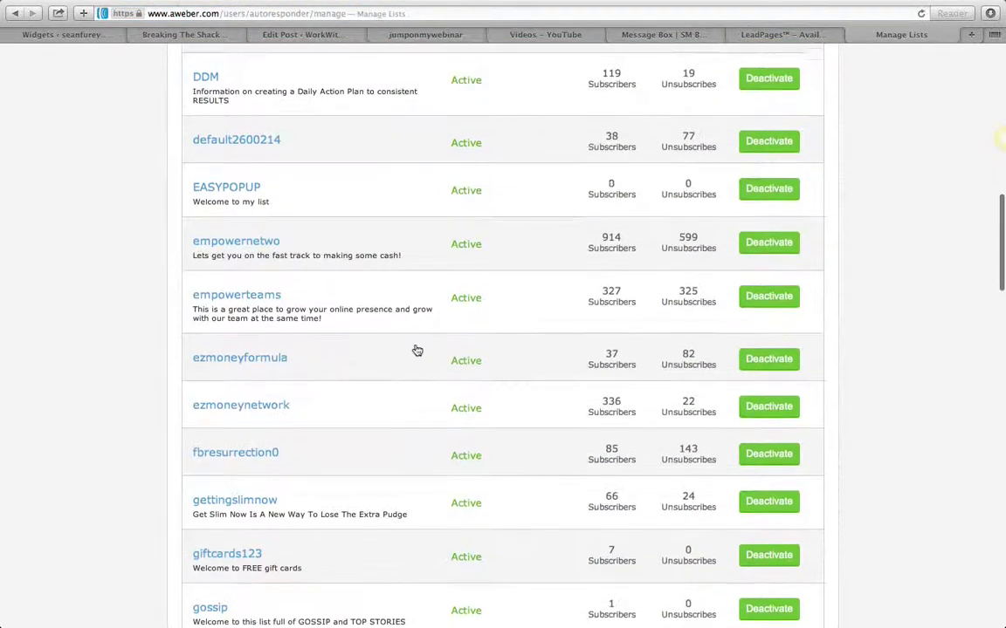
{"action": "scroll", "coordinate": [416, 348], "scroll_direction": "down", "scroll_amount": 2}
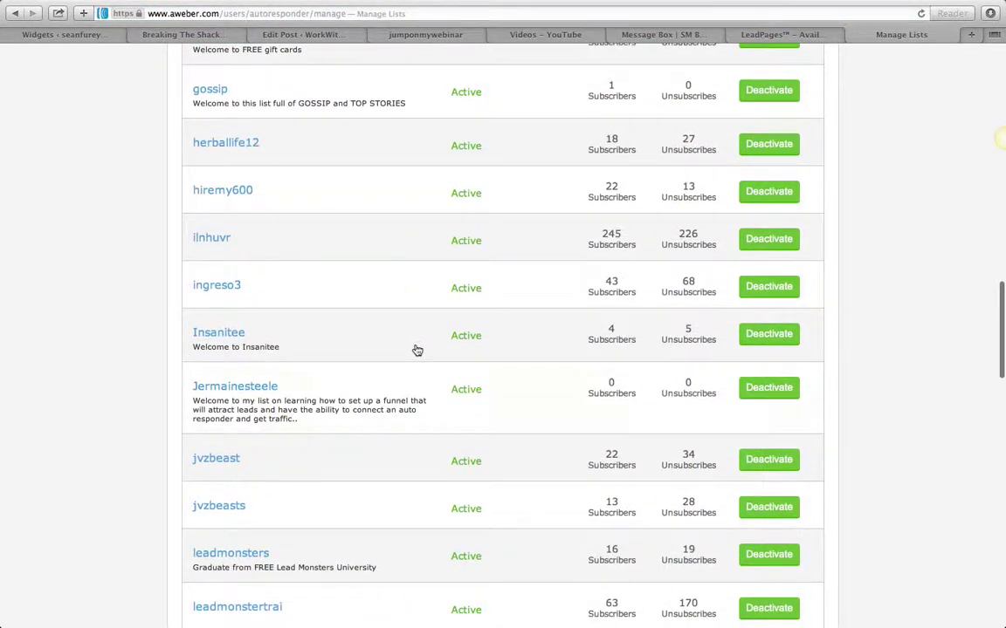
{"action": "left_click", "coordinate": [254, 390]}
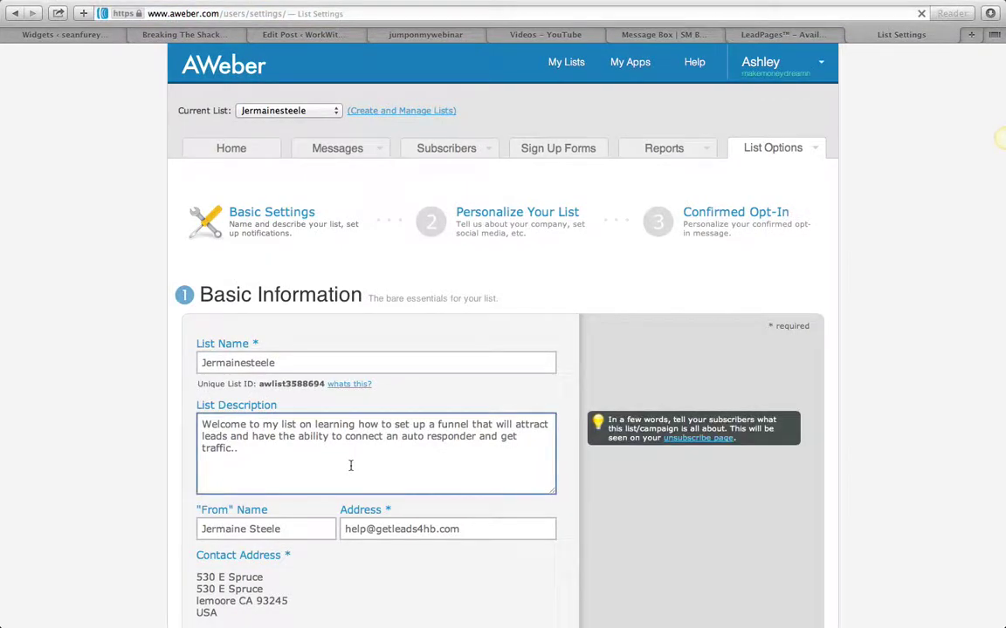
Go to the list's Confirmed Opt-In settings step
{"action": "scroll", "coordinate": [350, 467], "scroll_direction": "down", "scroll_amount": 6}
{"action": "scroll", "coordinate": [350, 470], "scroll_direction": "up", "scroll_amount": 8}
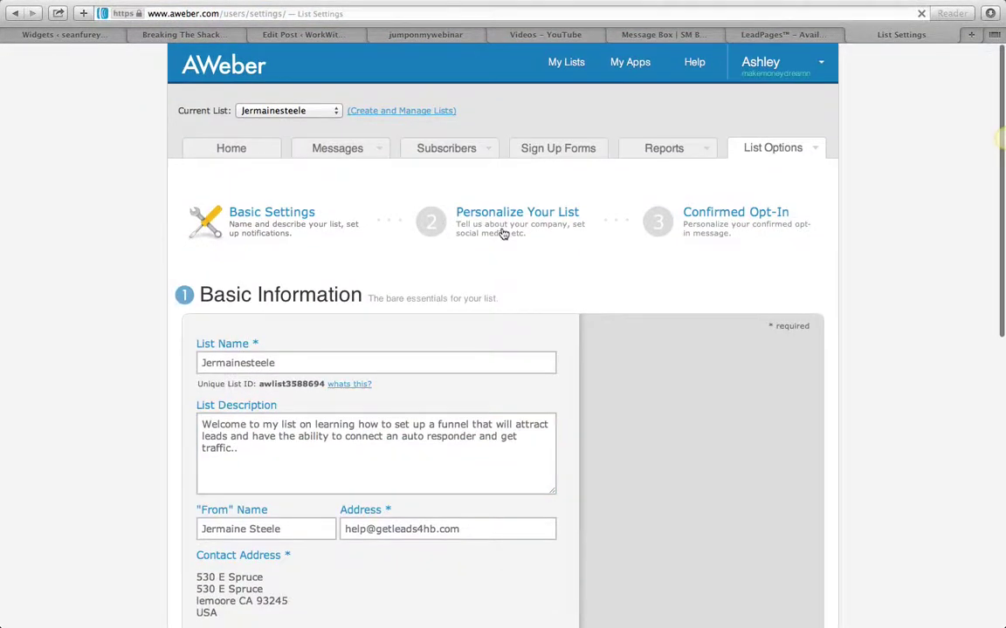
{"action": "left_click", "coordinate": [438, 227]}
{"action": "left_click", "coordinate": [677, 210]}
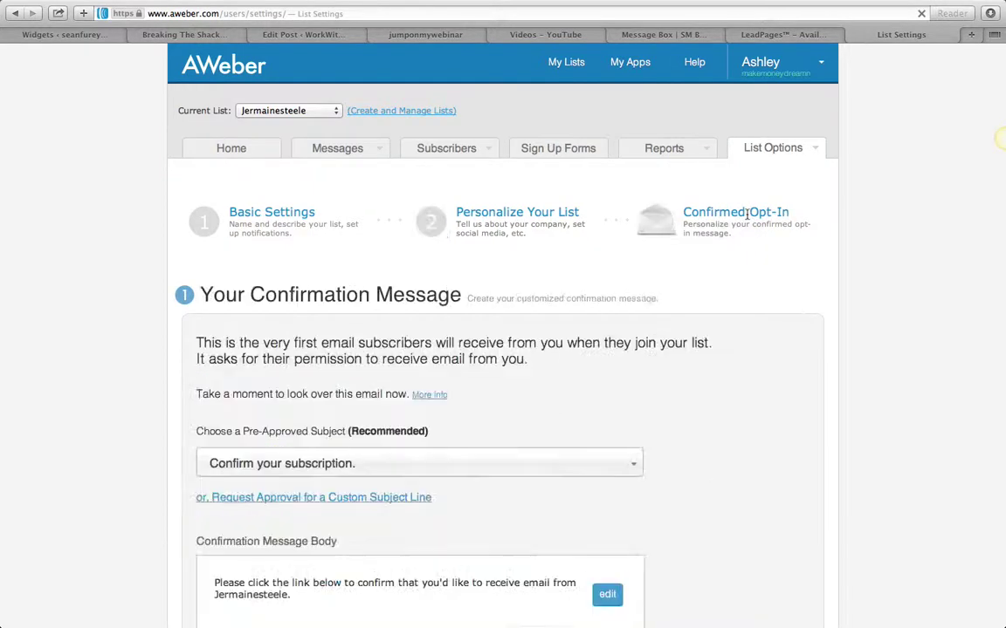
Turn Require Opt-In on Web Forms OFF and confirm with Yes
{"action": "scroll", "coordinate": [747, 219], "scroll_direction": "down", "scroll_amount": 5}
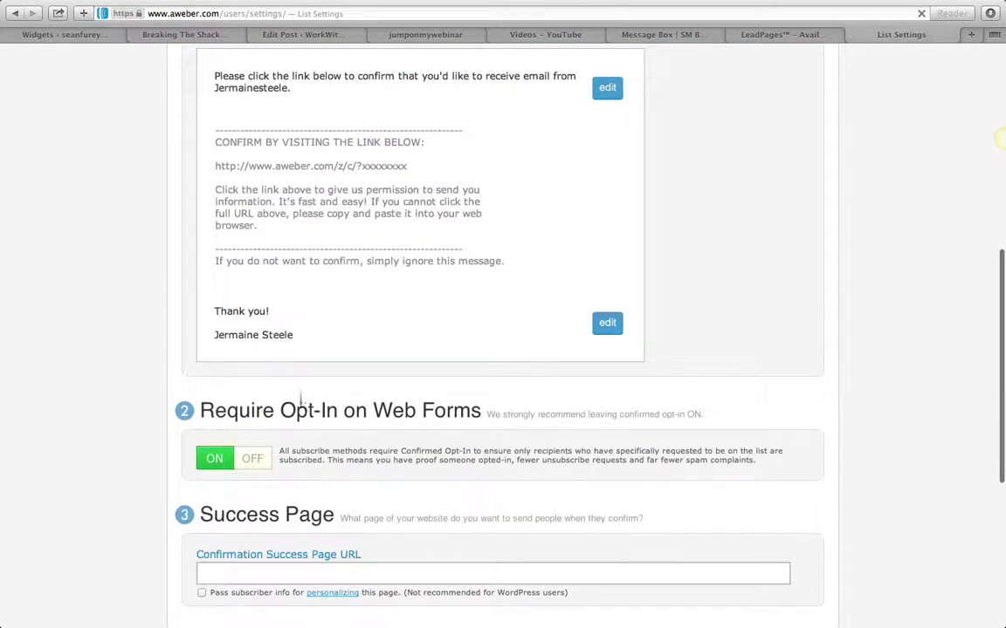
{"action": "scroll", "coordinate": [286, 386], "scroll_direction": "down", "scroll_amount": 5}
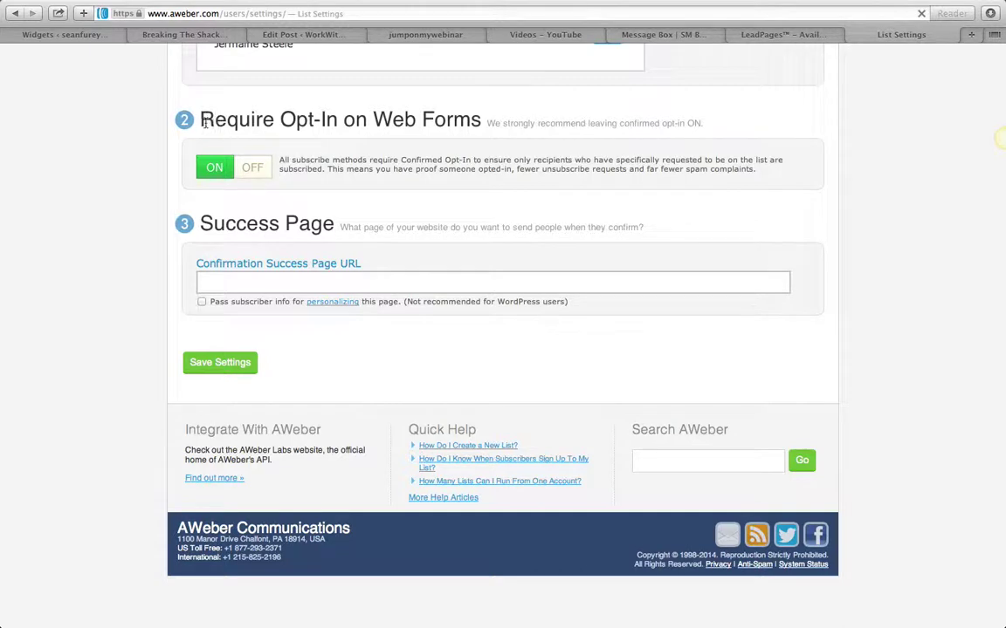
{"action": "left_click_drag", "start_coordinate": [184, 107], "coordinate": [499, 116]}
{"action": "left_click_drag", "start_coordinate": [458, 118], "coordinate": [482, 121]}
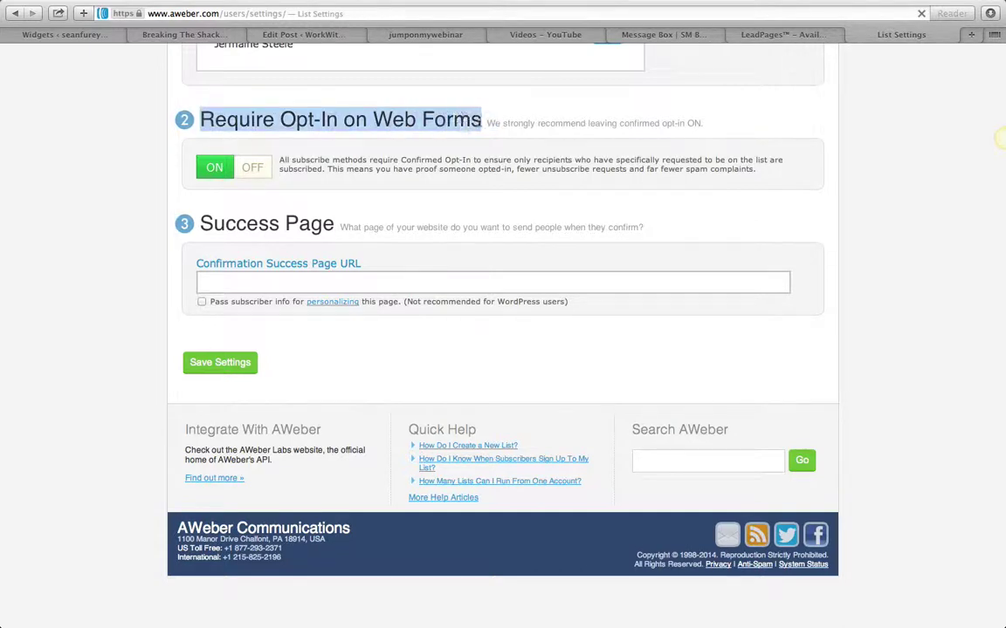
{"action": "left_click", "coordinate": [481, 120]}
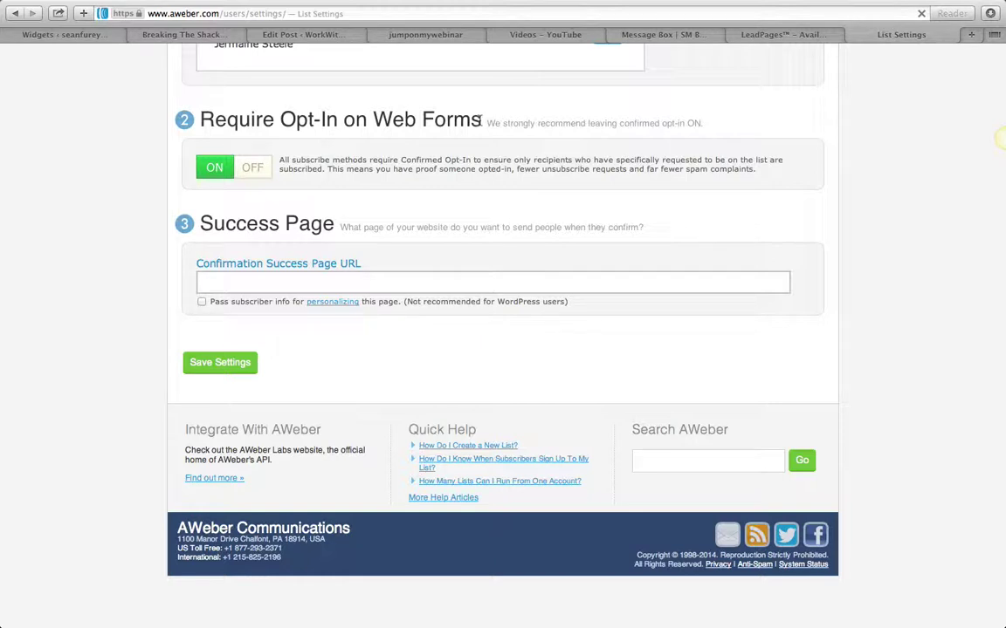
{"action": "left_click", "coordinate": [258, 174]}
{"action": "left_click", "coordinate": [360, 410]}
{"action": "left_click", "coordinate": [430, 284]}
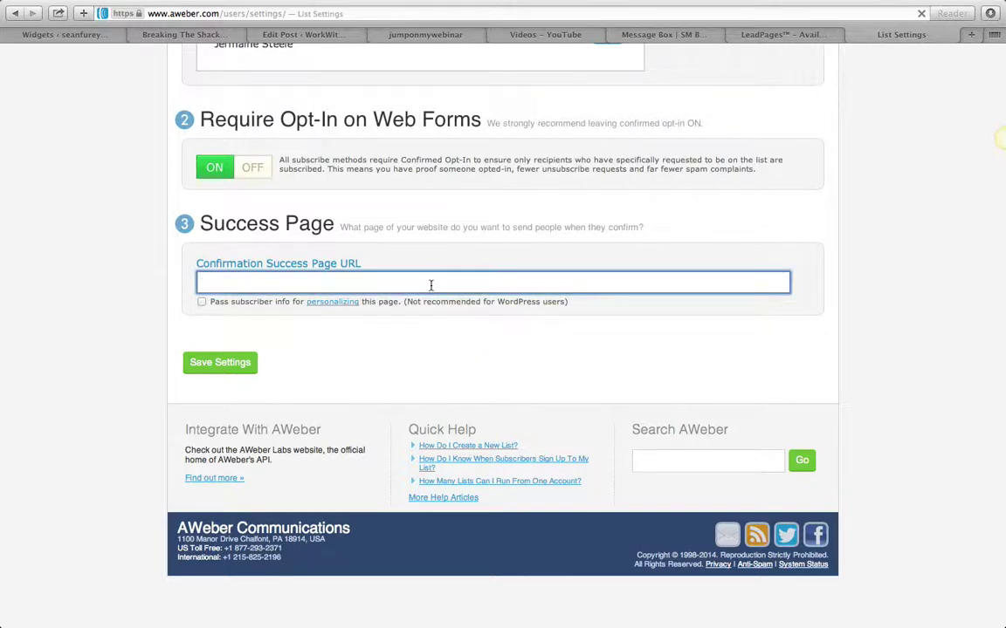
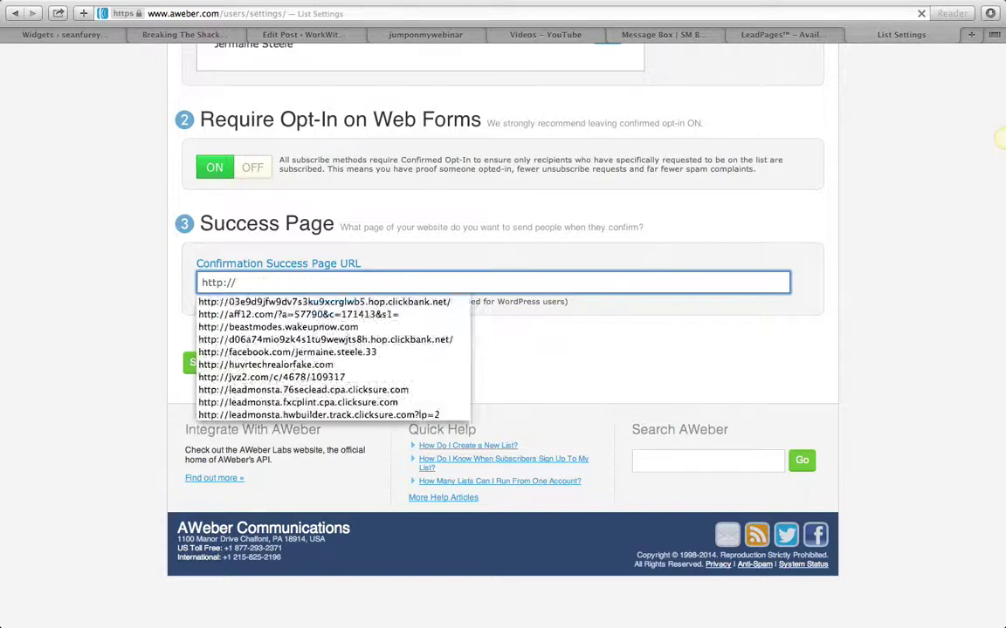
{"action": "type", "text": "fa"}
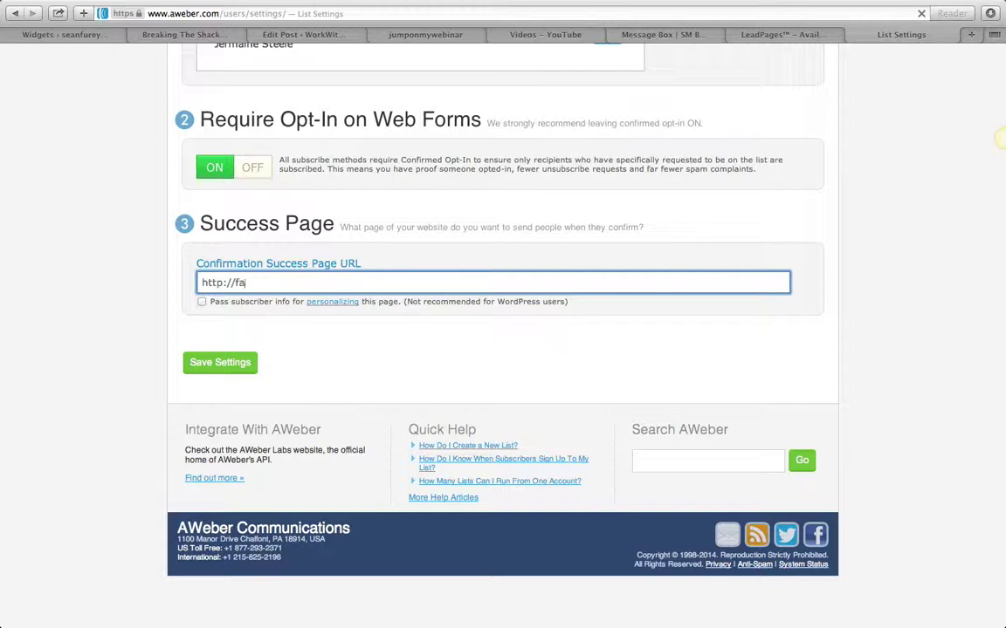
{"action": "type", "text": "ebocebook.com"}
{"action": "type", "text": "/lea"}
{"action": "type", "text": "dmosnter"}
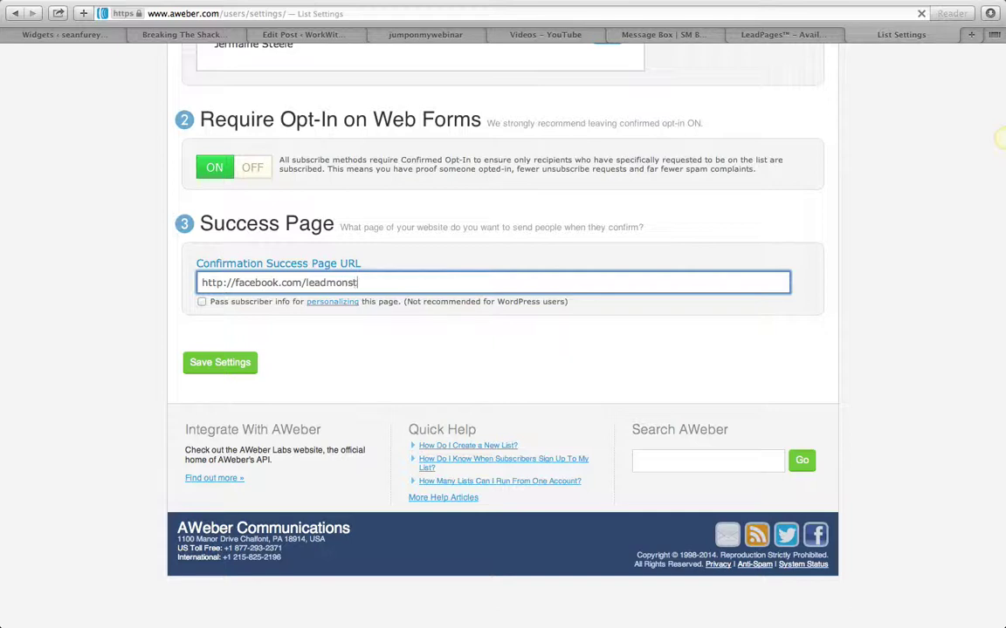
{"action": "type", "text": "er"}
{"action": "left_click", "coordinate": [437, 301]}
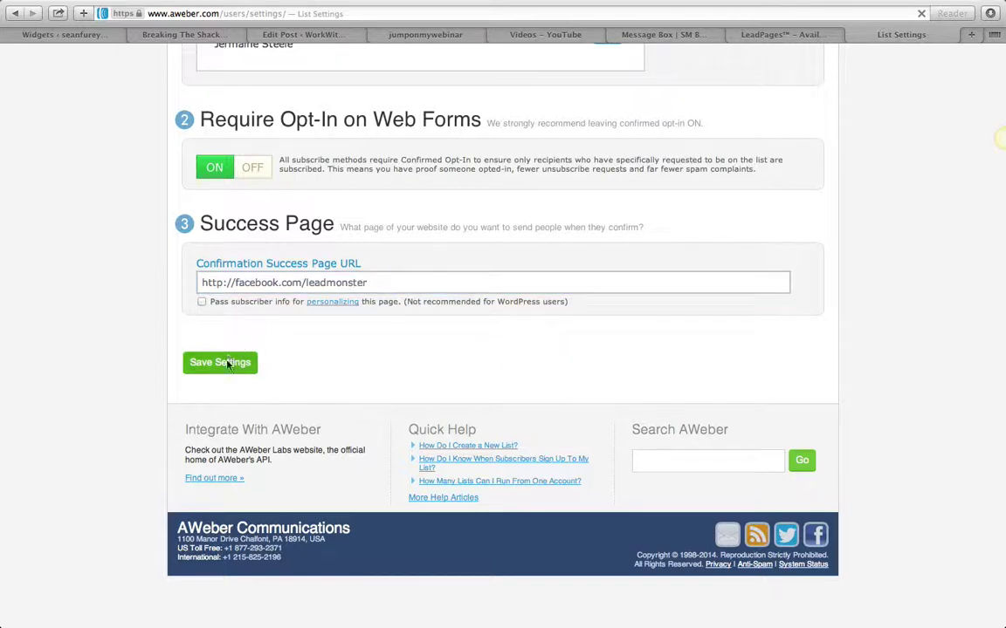
Save the list settings
{"action": "left_click", "coordinate": [218, 371]}
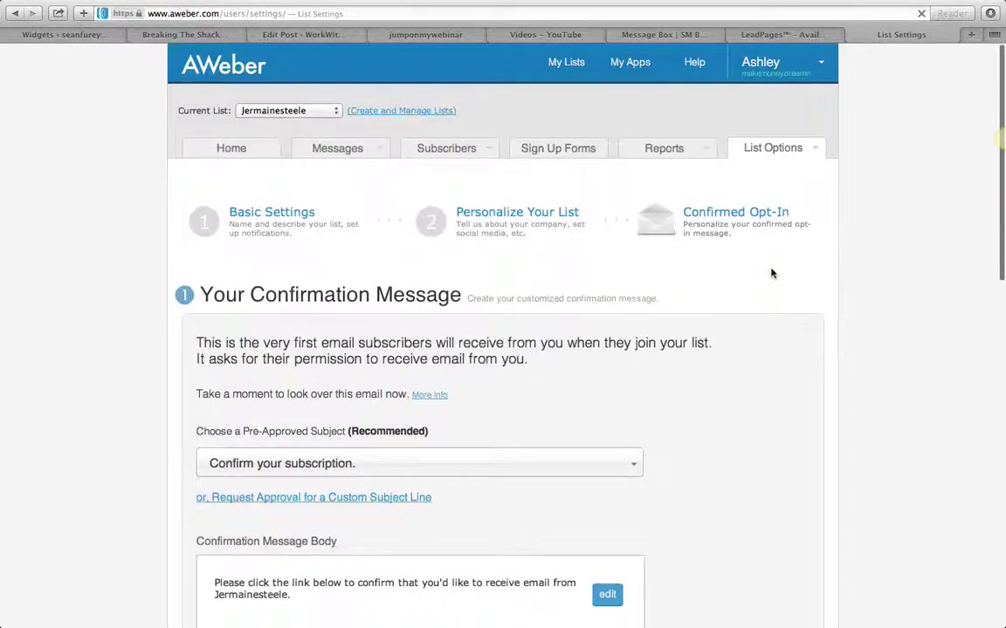
{"action": "scroll", "coordinate": [770, 273], "scroll_direction": "down", "scroll_amount": 10}
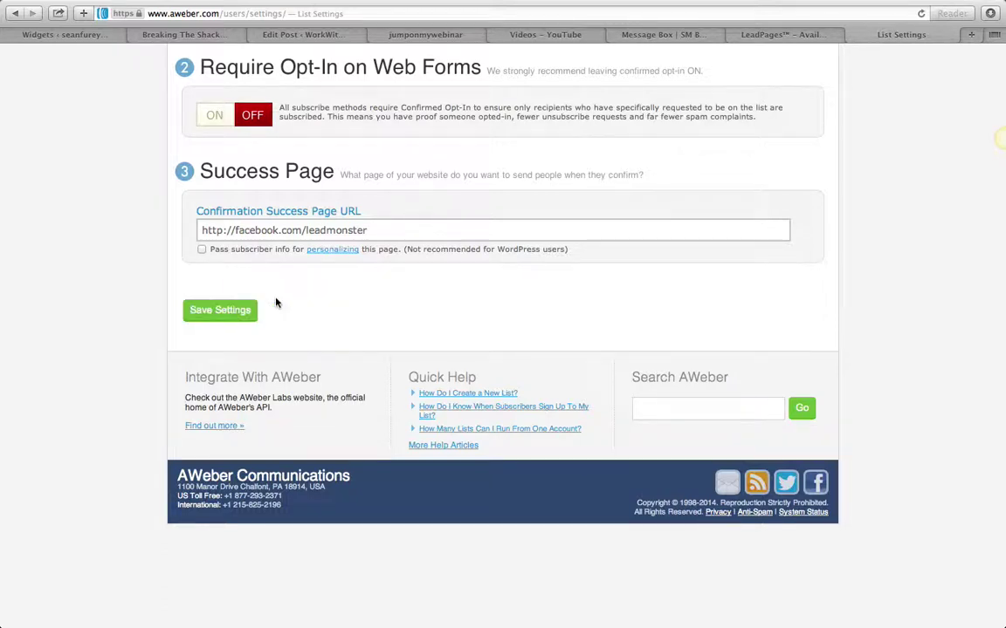
{"action": "left_click", "coordinate": [247, 310]}
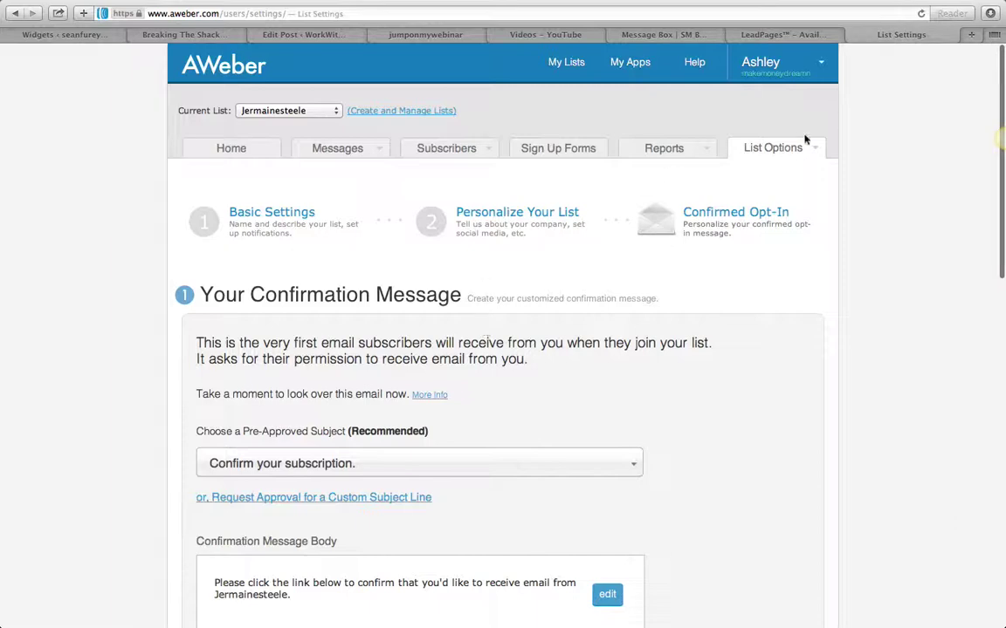
Load the fiverrleads LeadPages landing page in a new browser tab
{"action": "left_click", "coordinate": [971, 35]}
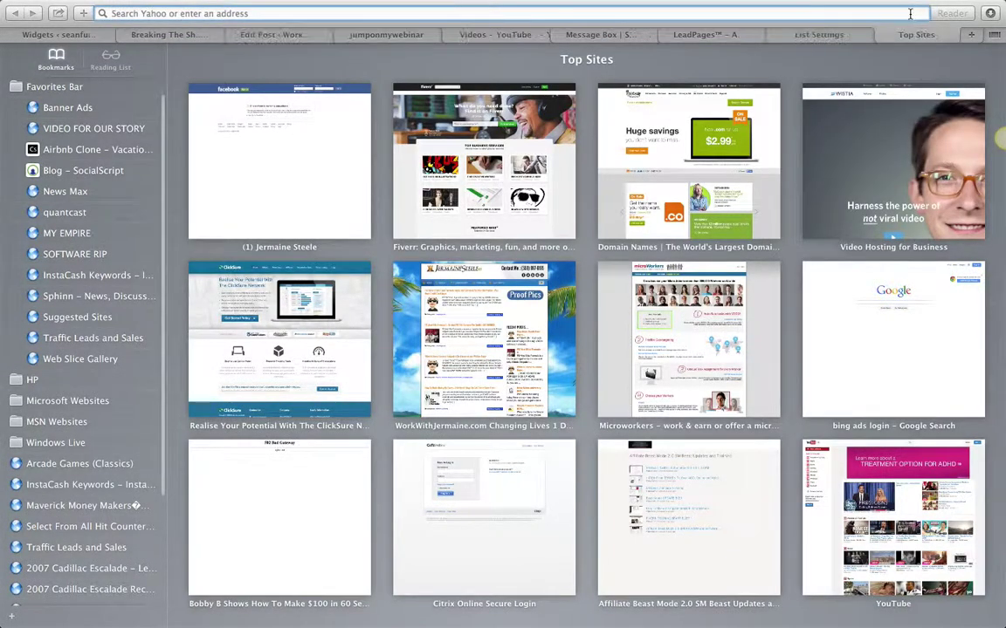
{"action": "type", "text": "free"}
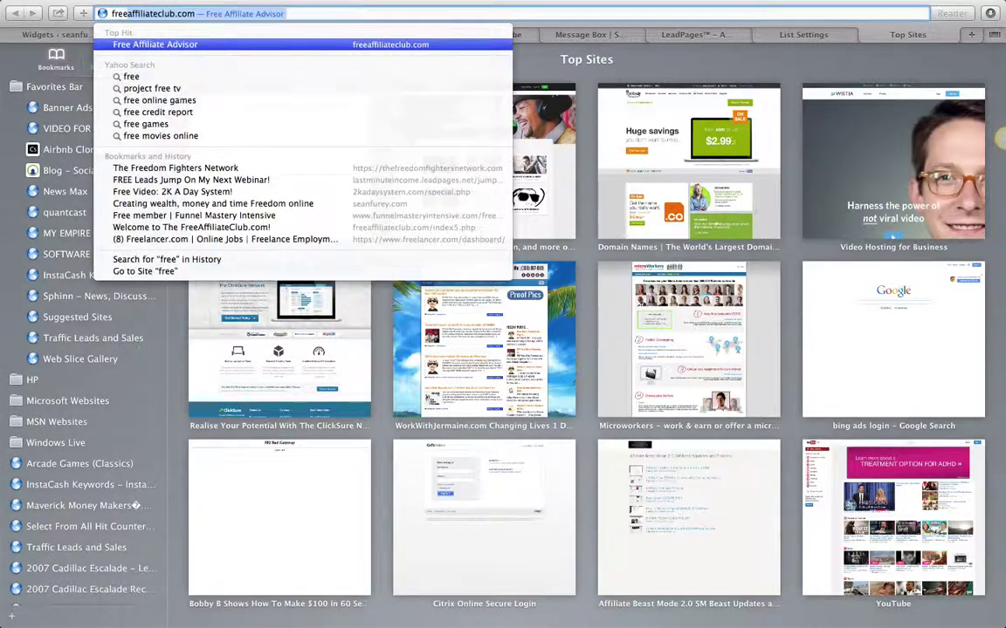
{"action": "type", "text": "fiverr"}
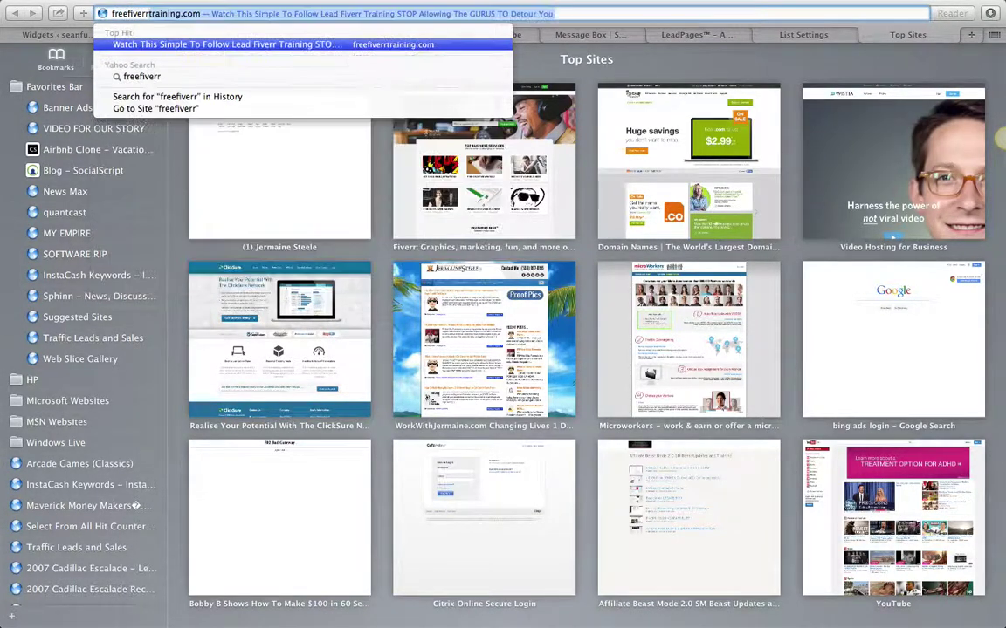
{"action": "key", "text": "Return"}
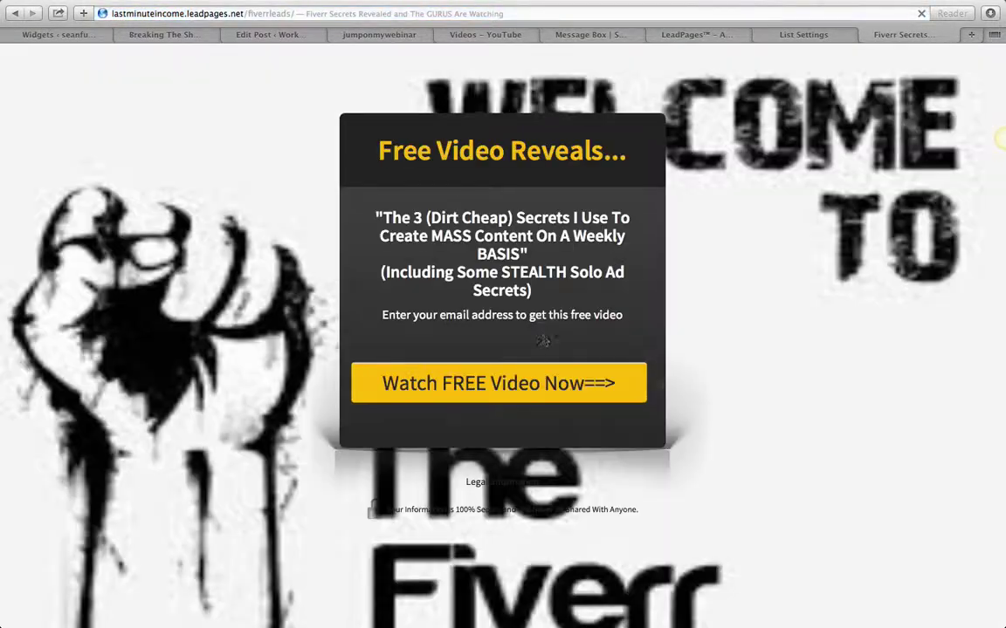
Preview the page's Watch FREE Video Now email sign-up popup, then close it
{"action": "left_click_drag", "start_coordinate": [382, 138], "coordinate": [641, 142]}
{"action": "left_click", "coordinate": [499, 383]}
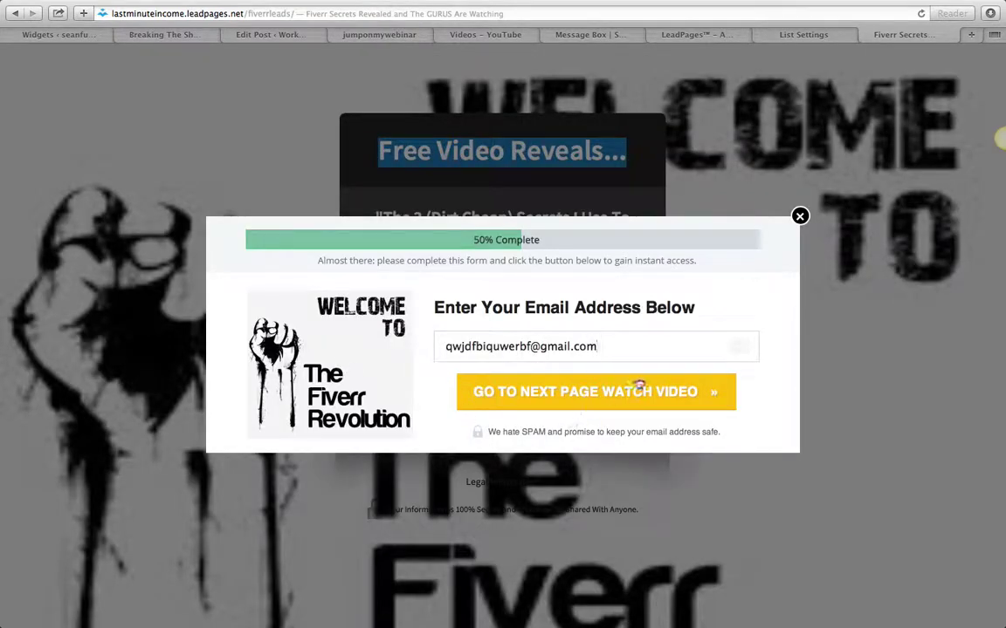
{"action": "left_click", "coordinate": [799, 217]}
{"action": "left_click", "coordinate": [733, 189]}
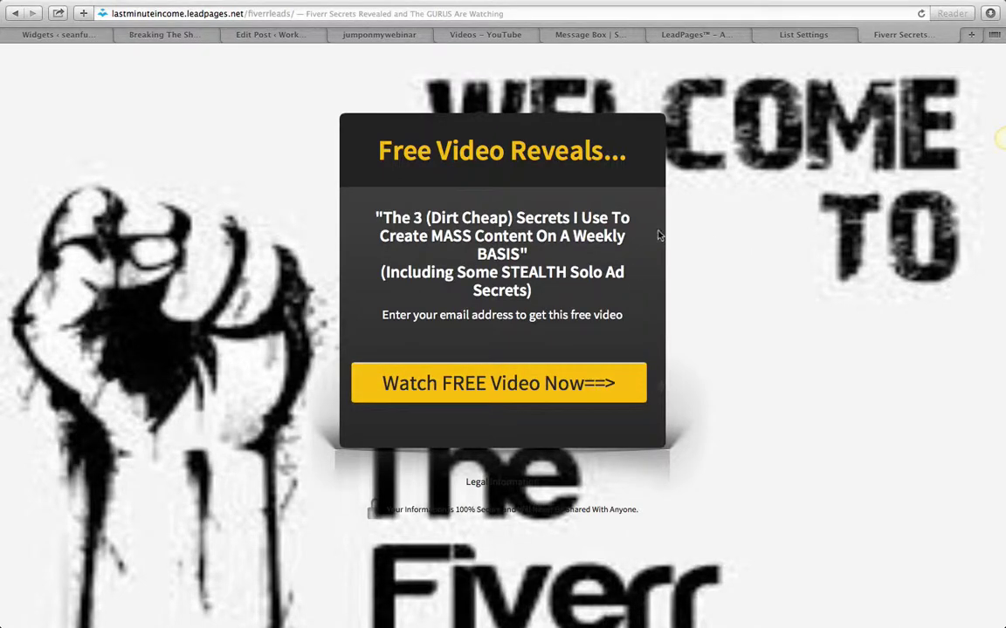
{"action": "left_click", "coordinate": [798, 14]}
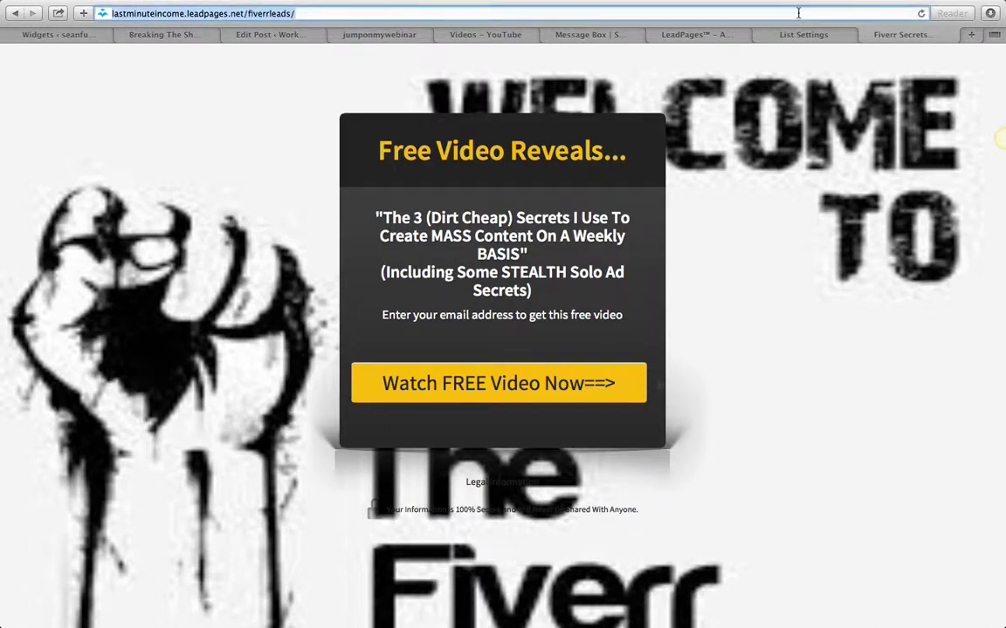
Back in AWeber, start the first sign-up form from the Sign Up Forms section
{"action": "left_click", "coordinate": [799, 35]}
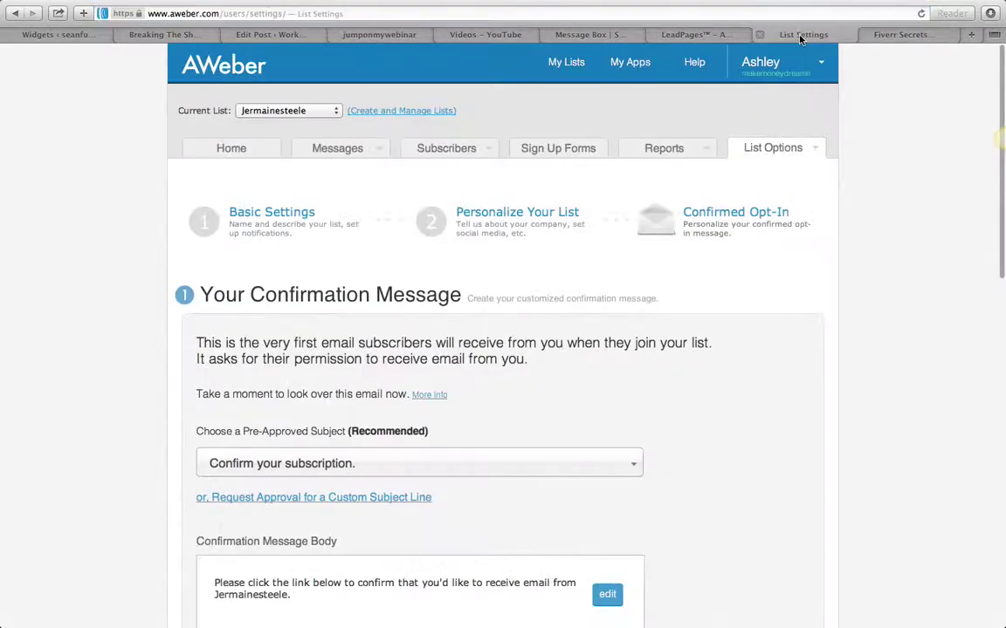
{"action": "scroll", "coordinate": [639, 457], "scroll_direction": "down", "scroll_amount": 10}
{"action": "scroll", "coordinate": [639, 457], "scroll_direction": "down", "scroll_amount": 3}
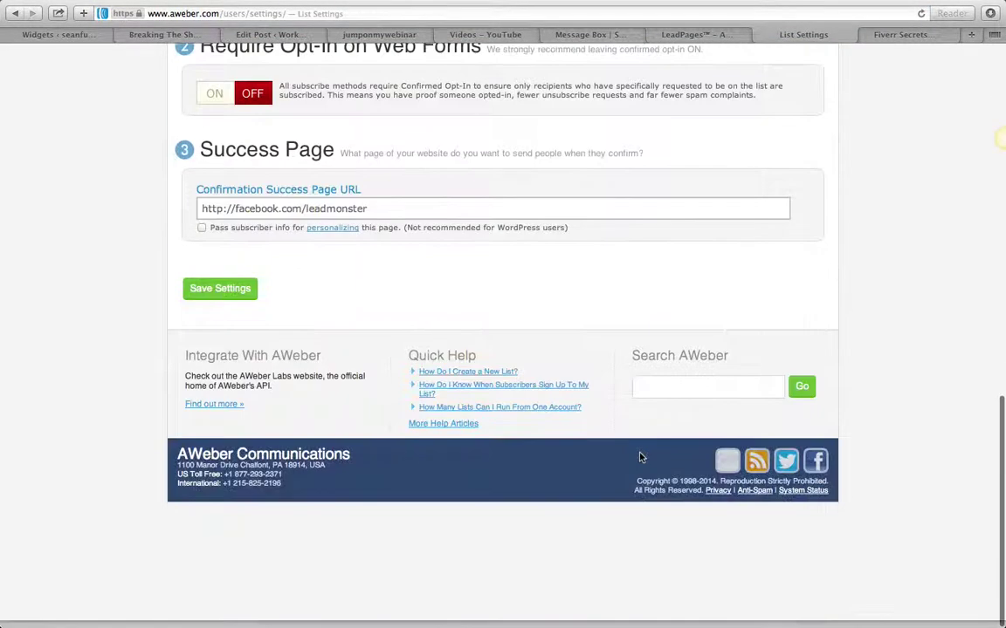
{"action": "scroll", "coordinate": [640, 457], "scroll_direction": "up", "scroll_amount": 12}
{"action": "left_click", "coordinate": [575, 157]}
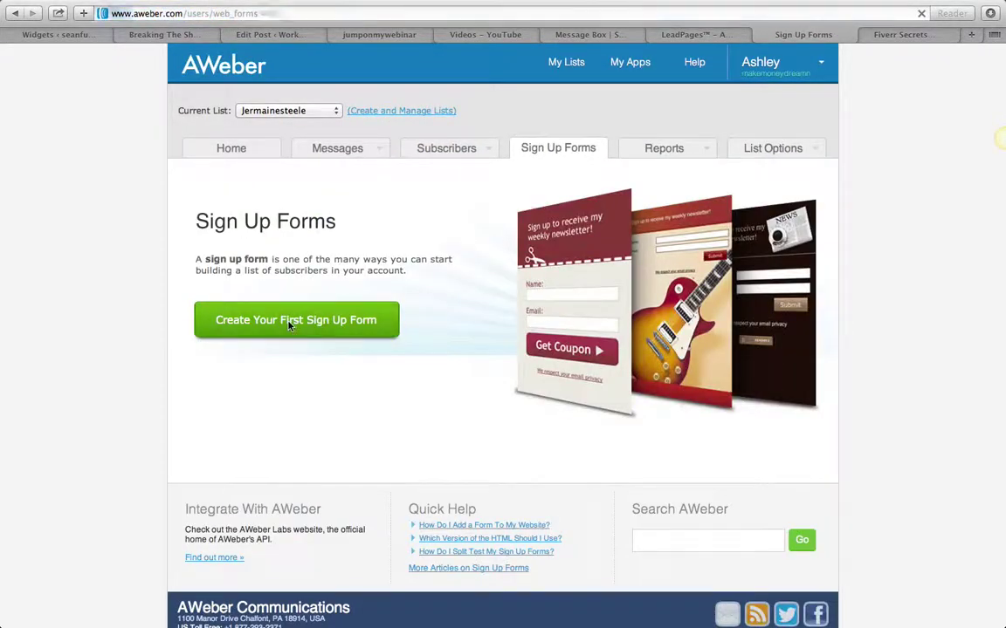
{"action": "left_click", "coordinate": [380, 334]}
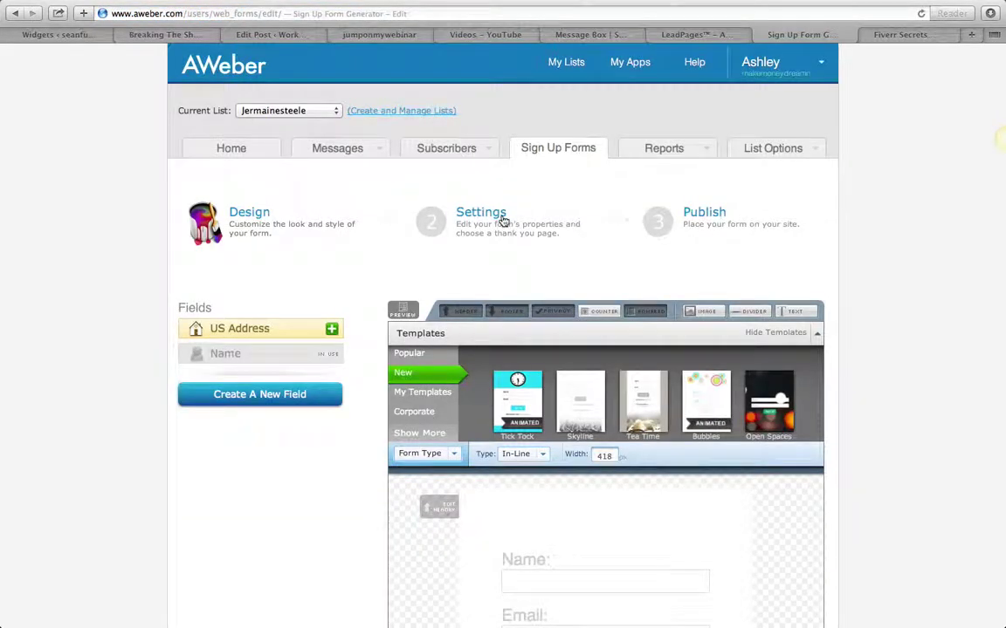
Remove the Name field, clear the Email field's default value, and save the form
{"action": "scroll", "coordinate": [504, 224], "scroll_direction": "down", "scroll_amount": 5}
{"action": "mouse_move", "coordinate": [667, 349]}
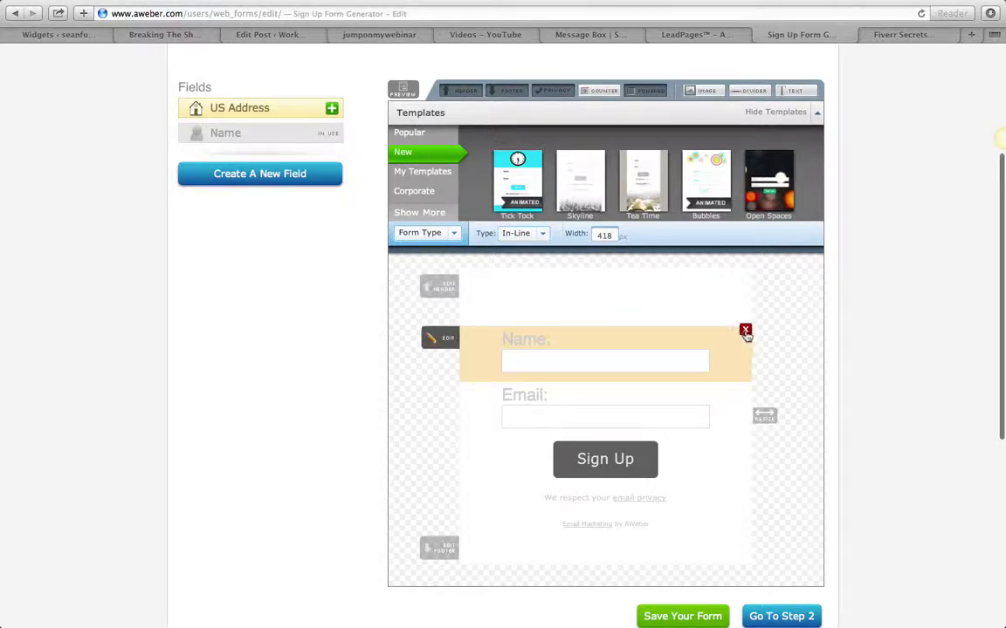
{"action": "left_click", "coordinate": [747, 331]}
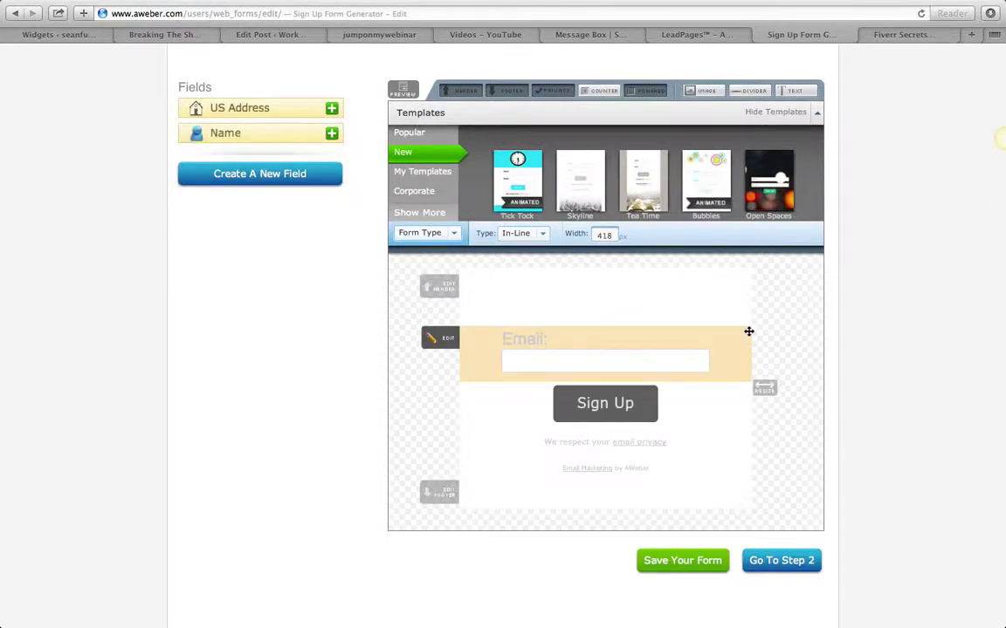
{"action": "left_click", "coordinate": [568, 366]}
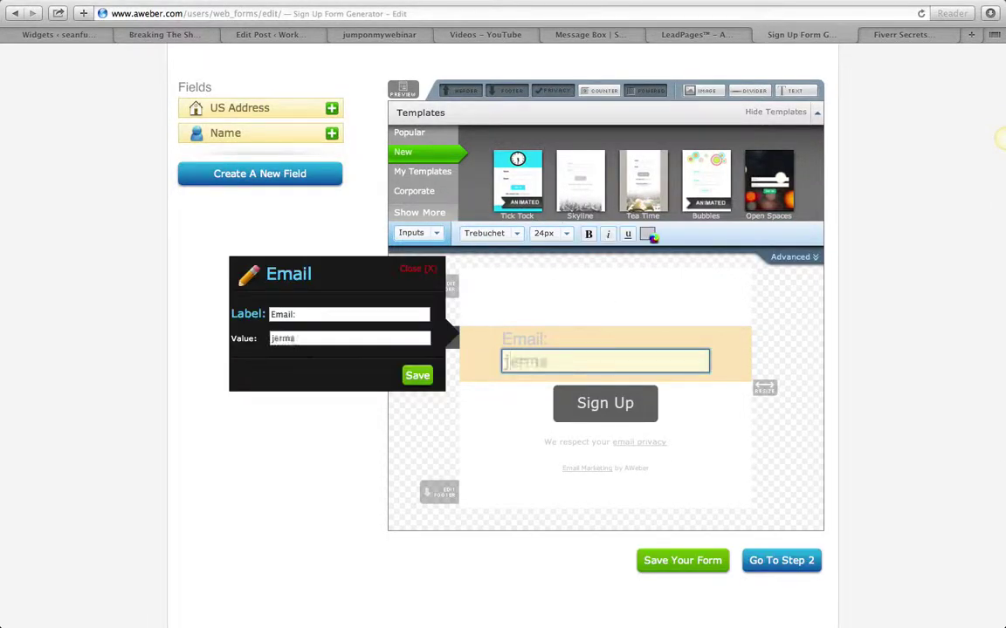
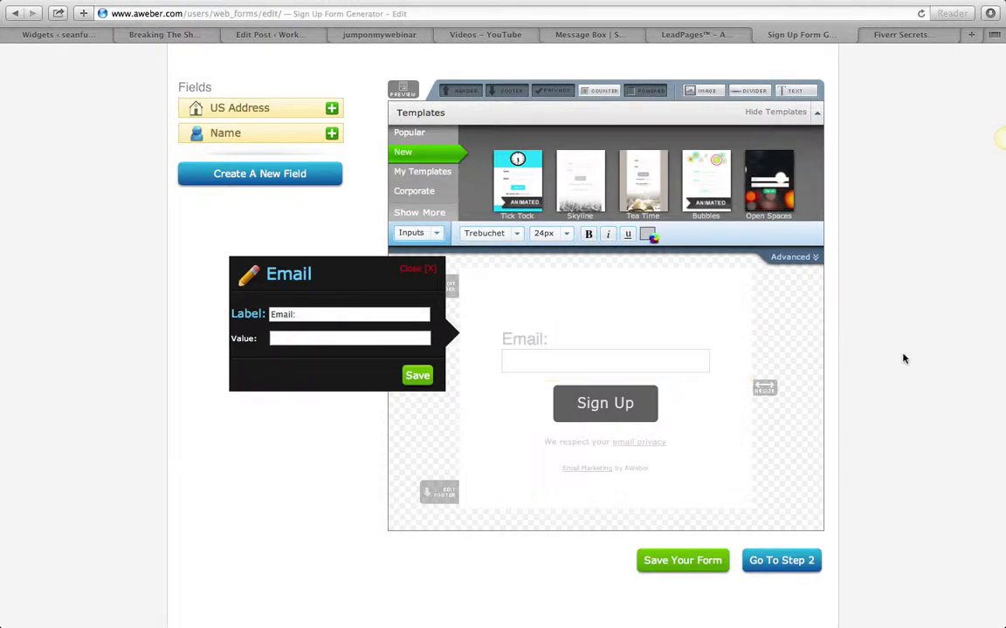
{"action": "left_click", "coordinate": [683, 560]}
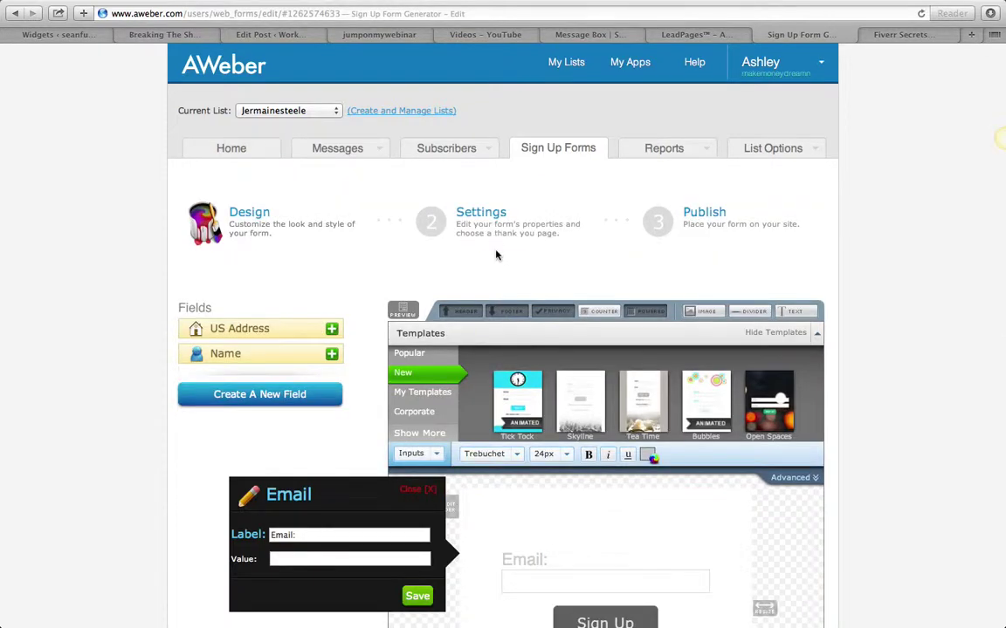
Confirm the current mailing list stays selected for the form
{"action": "left_click", "coordinate": [310, 114]}
{"action": "left_click", "coordinate": [35, 171]}
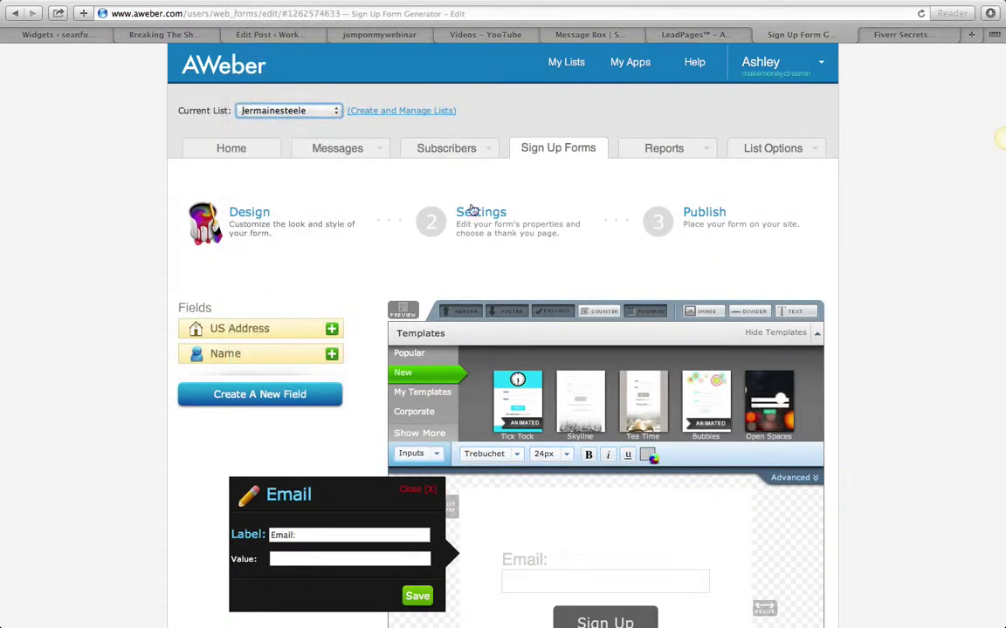
{"action": "left_click", "coordinate": [305, 113]}
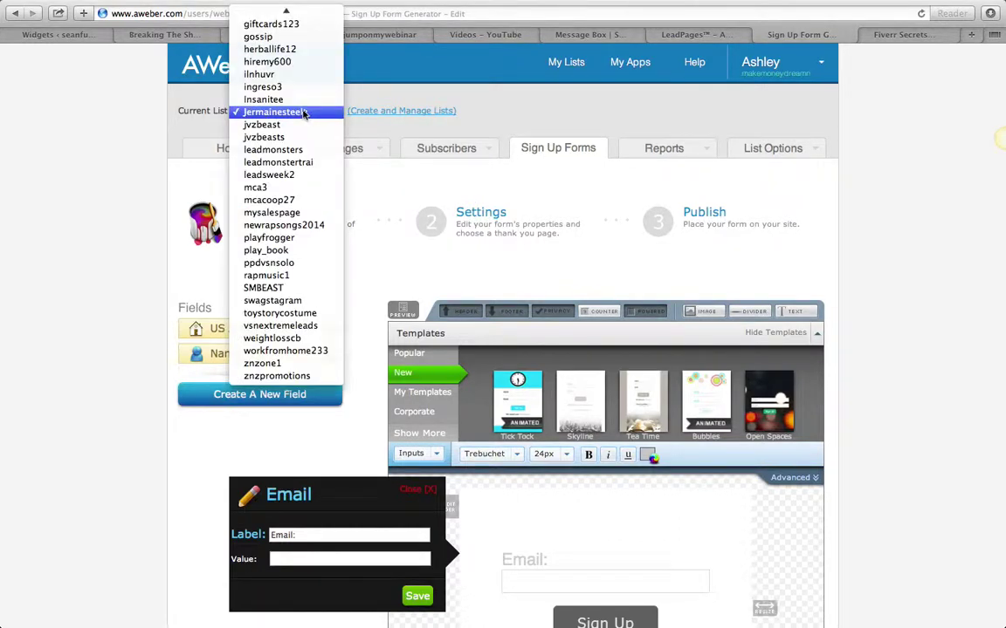
{"action": "left_click", "coordinate": [305, 112]}
On the Settings step, replace the default form name My Web Form with a new name
{"action": "left_click", "coordinate": [500, 226]}
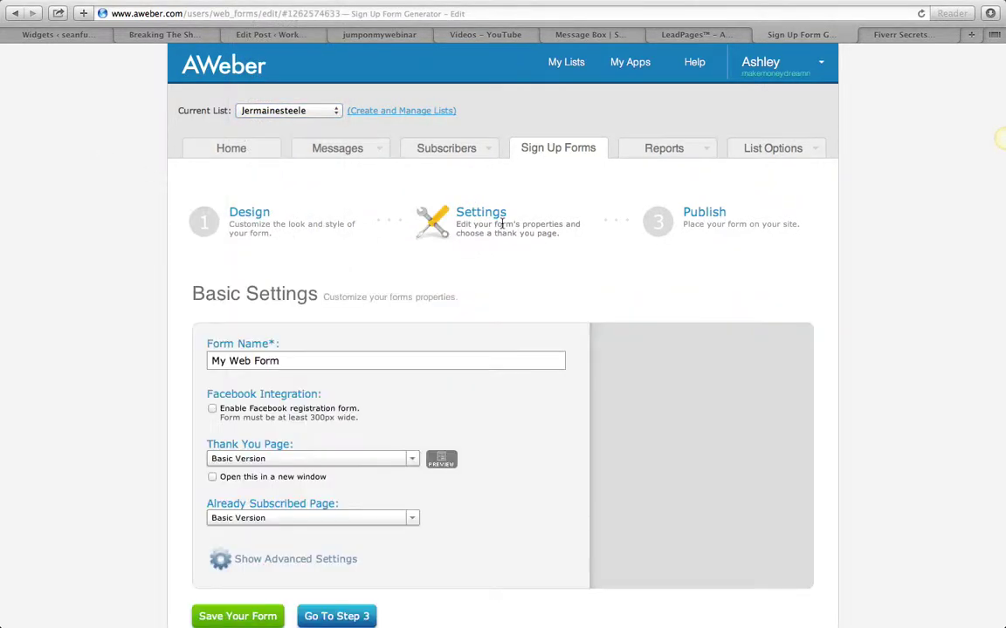
{"action": "scroll", "coordinate": [499, 310], "scroll_direction": "down", "scroll_amount": 5}
{"action": "scroll", "coordinate": [498, 310], "scroll_direction": "up", "scroll_amount": 3}
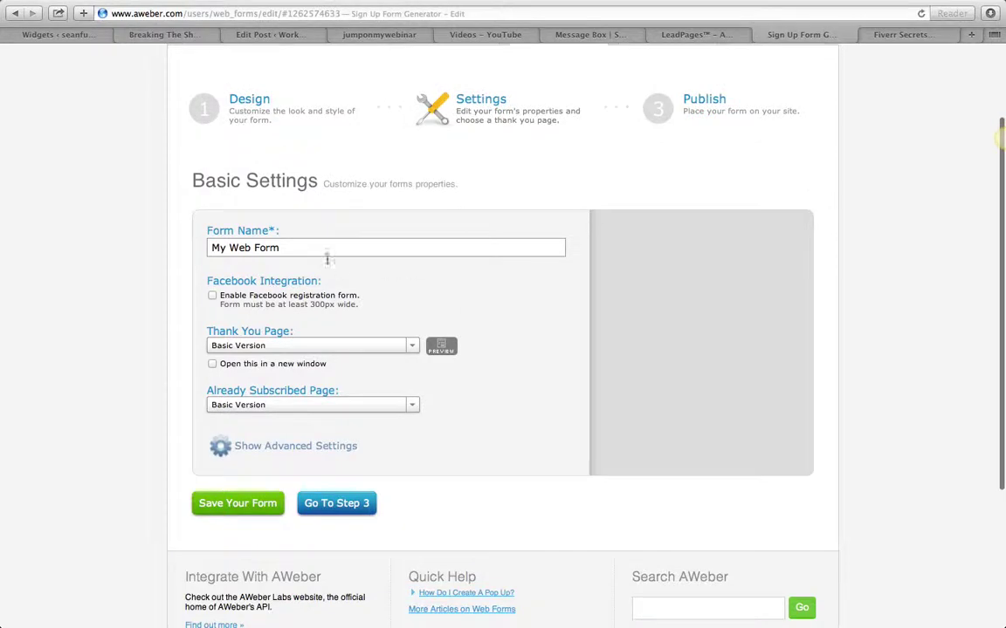
{"action": "left_click_drag", "start_coordinate": [314, 248], "coordinate": [76, 249]}
{"action": "key", "text": "BackSpace"}
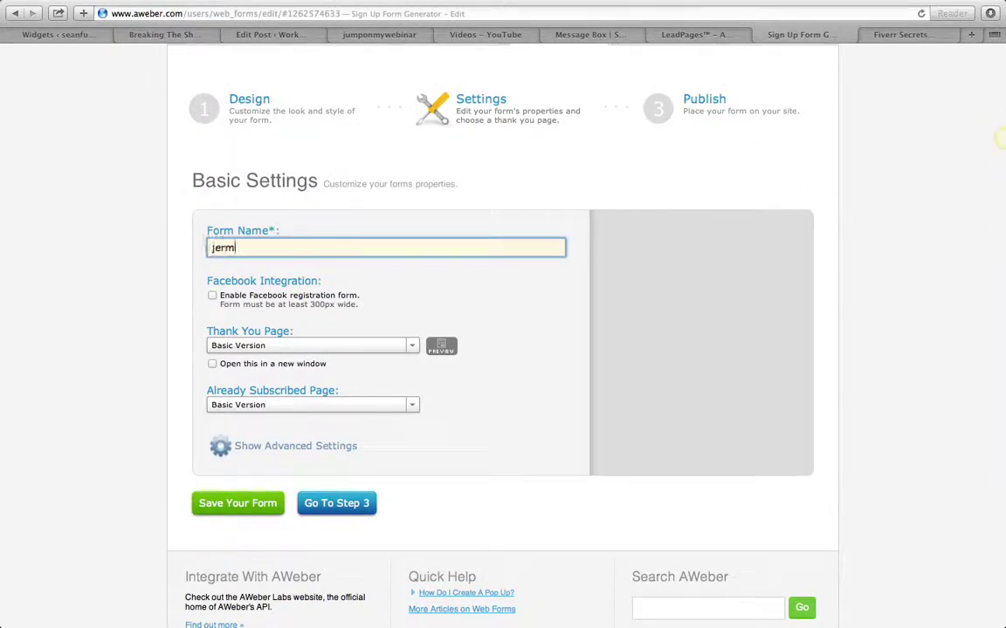
Set the thank-you page to custom URL facebook.com/leadmonster, opening in a new window
{"action": "left_click", "coordinate": [231, 347]}
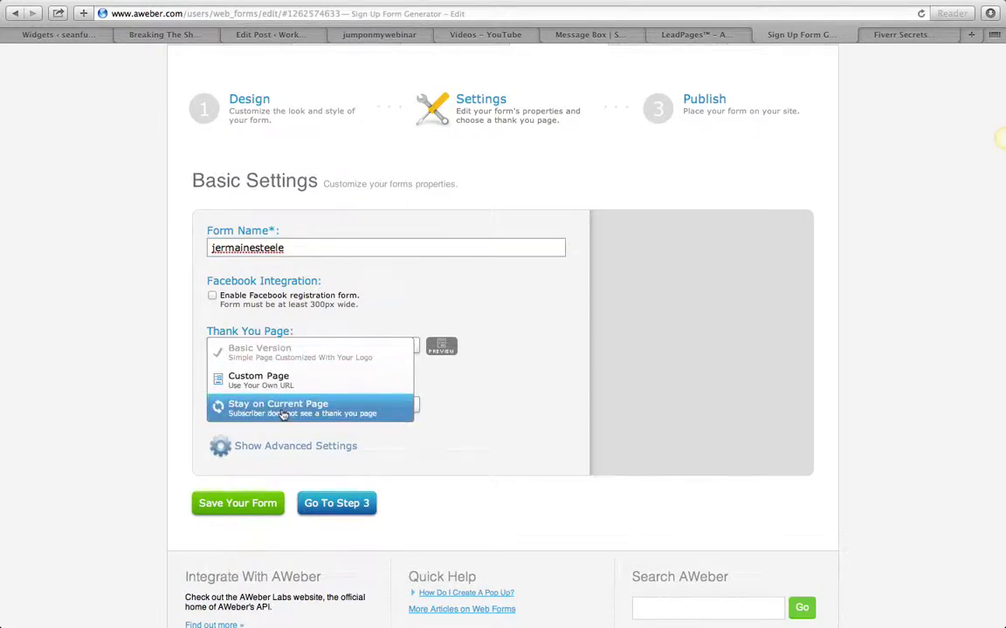
{"action": "left_click", "coordinate": [240, 381]}
{"action": "left_click", "coordinate": [212, 384]}
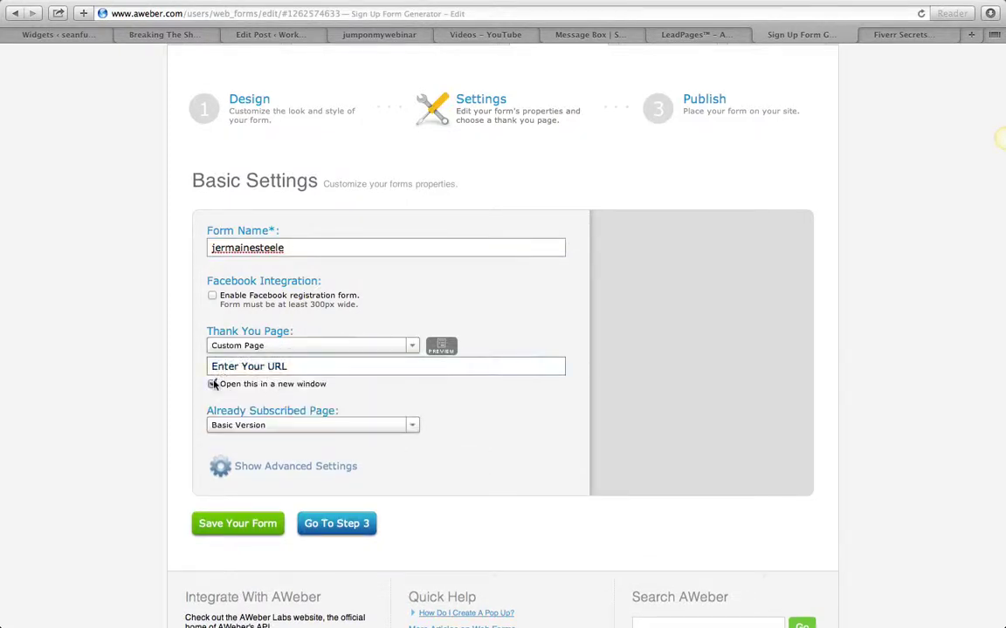
{"action": "left_click", "coordinate": [251, 368]}
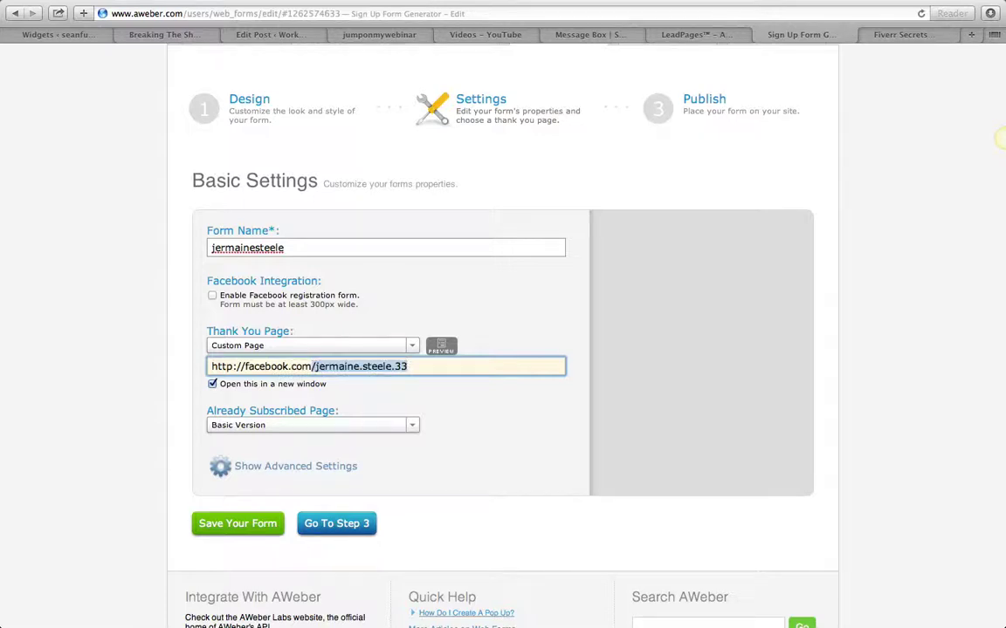
{"action": "type", "text": "m"}
{"action": "key", "text": "Right"}
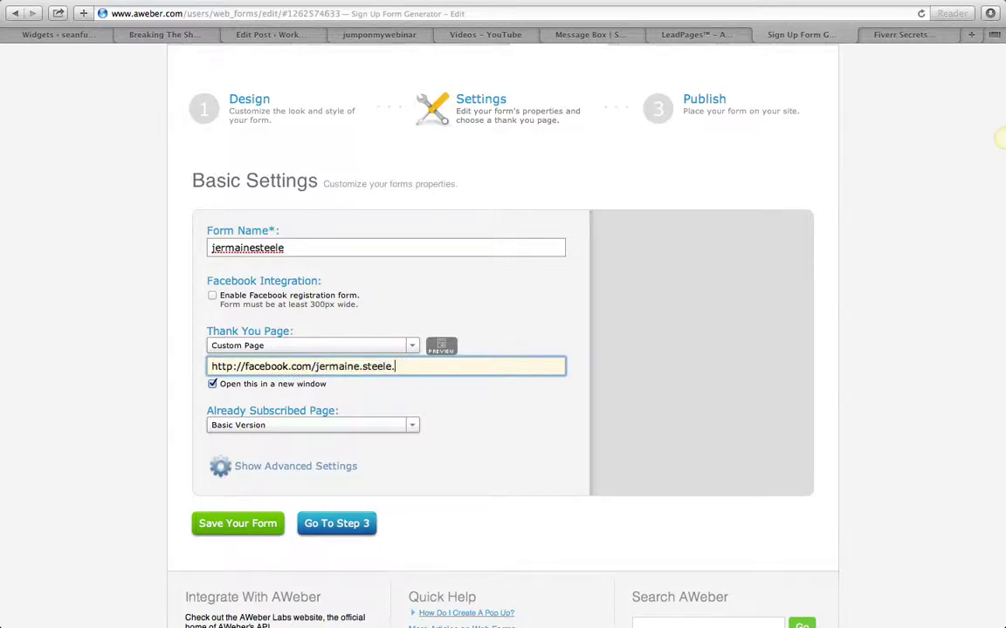
{"action": "key", "text": "BackSpace"}
{"action": "key", "text": "BackSpace"}
{"action": "key", "text": "BackSpace"}
{"action": "key", "text": "BackSpace"}
{"action": "key", "text": "BackSpace"}
{"action": "key", "text": "BackSpace"}
{"action": "key", "text": "BackSpace"}
{"action": "key", "text": "BackSpace"}
{"action": "key", "text": "BackSpace"}
{"action": "key", "text": "BackSpace"}
{"action": "key", "text": "BackSpace"}
{"action": "key", "text": "BackSpace"}
{"action": "key", "text": "BackSpace"}
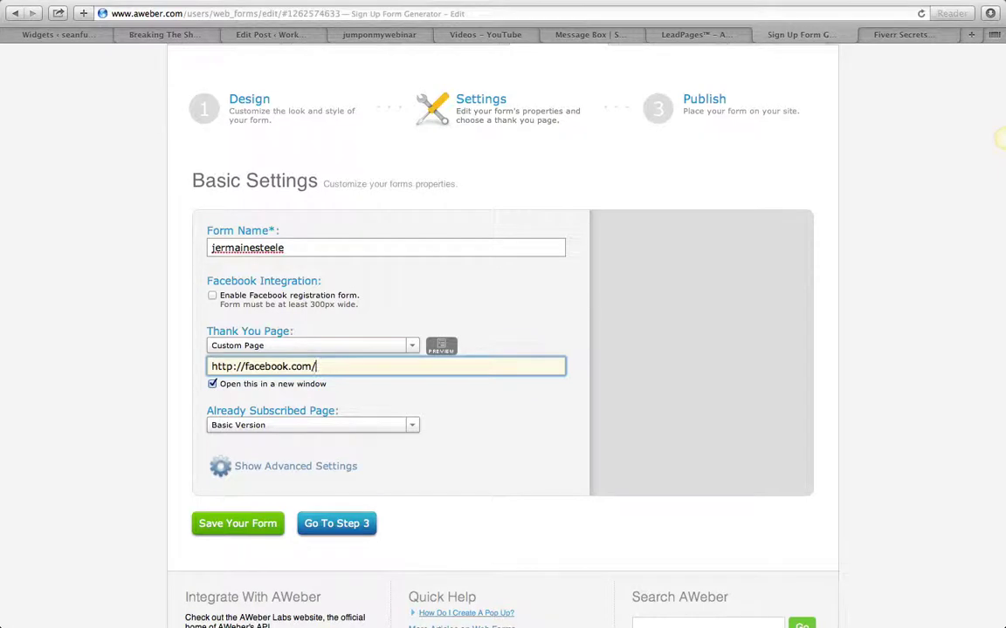
{"action": "type", "text": "leadmonster"}
Point the already-subscribed page to a custom Facebook profile URL and save the form settings
{"action": "left_click", "coordinate": [284, 426]}
{"action": "left_click", "coordinate": [260, 458]}
{"action": "left_click", "coordinate": [262, 446]}
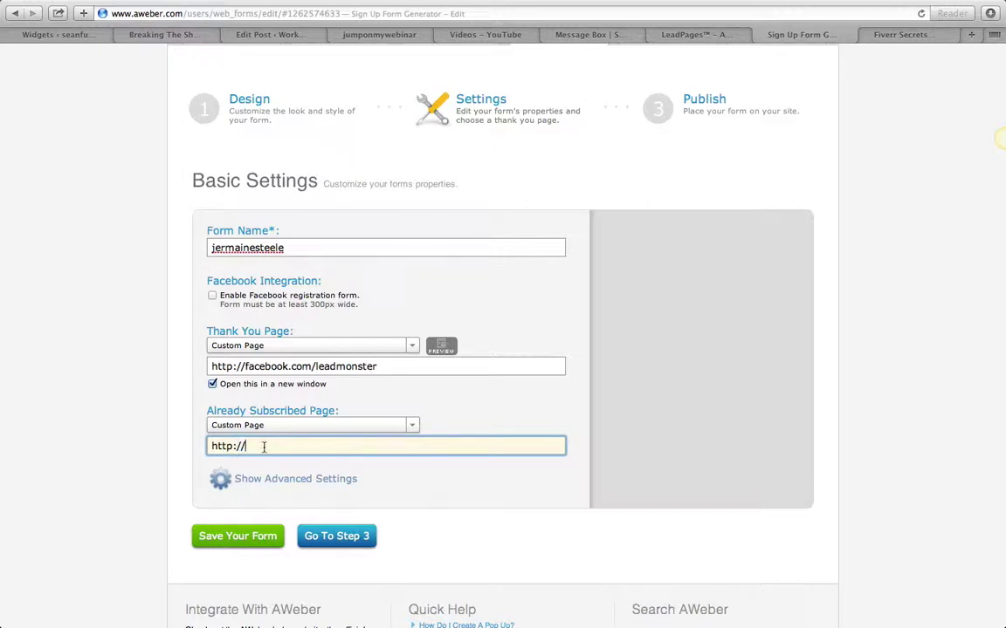
{"action": "type", "text": "facebook.coim/leadmonster"}
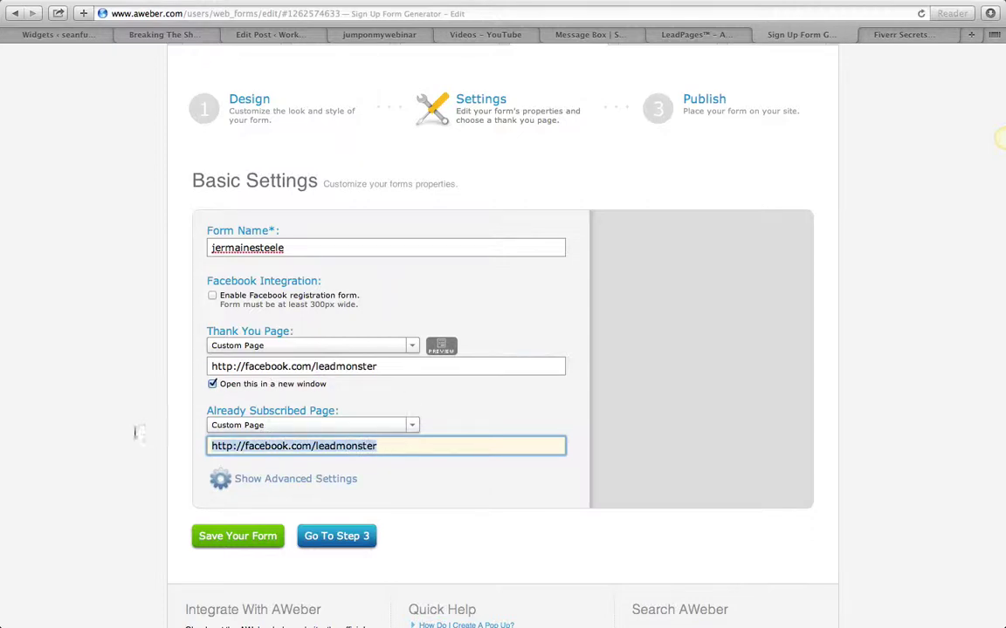
{"action": "triple_click", "coordinate": [232, 366]}
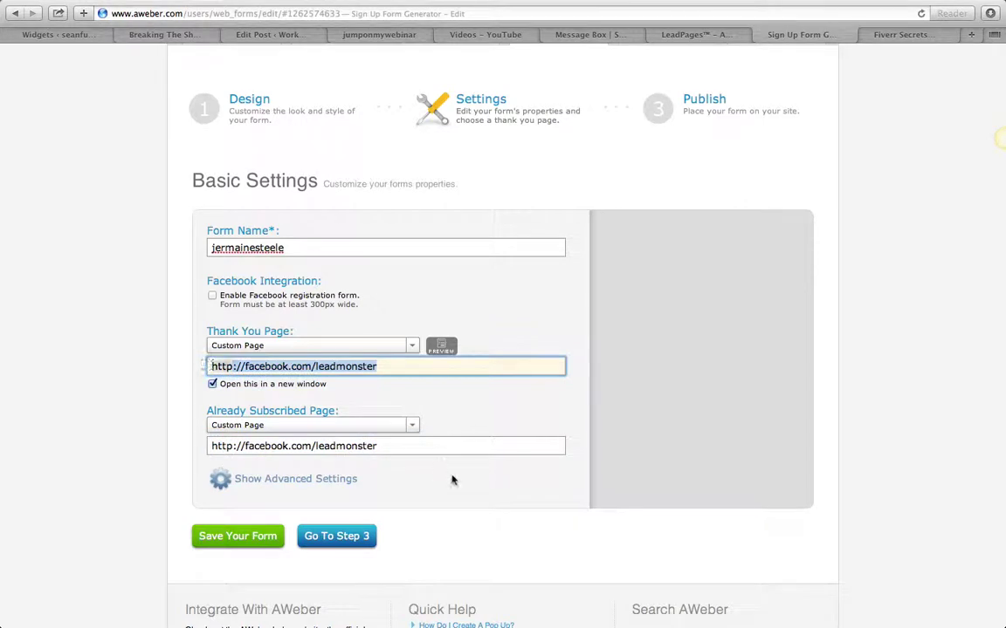
{"action": "left_click", "coordinate": [377, 447]}
{"action": "left_click_drag", "start_coordinate": [316, 446], "coordinate": [472, 445]}
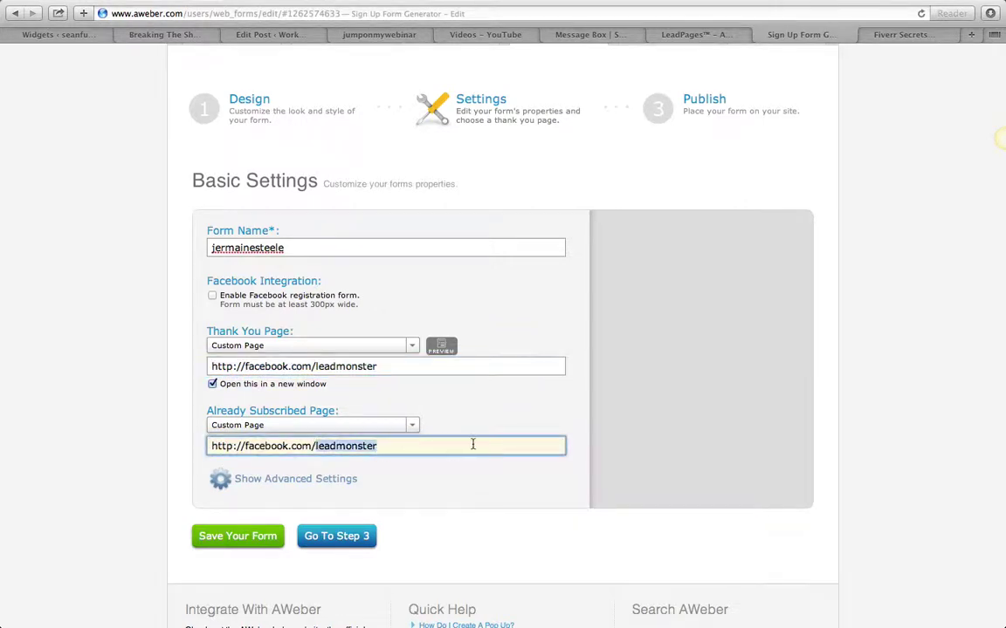
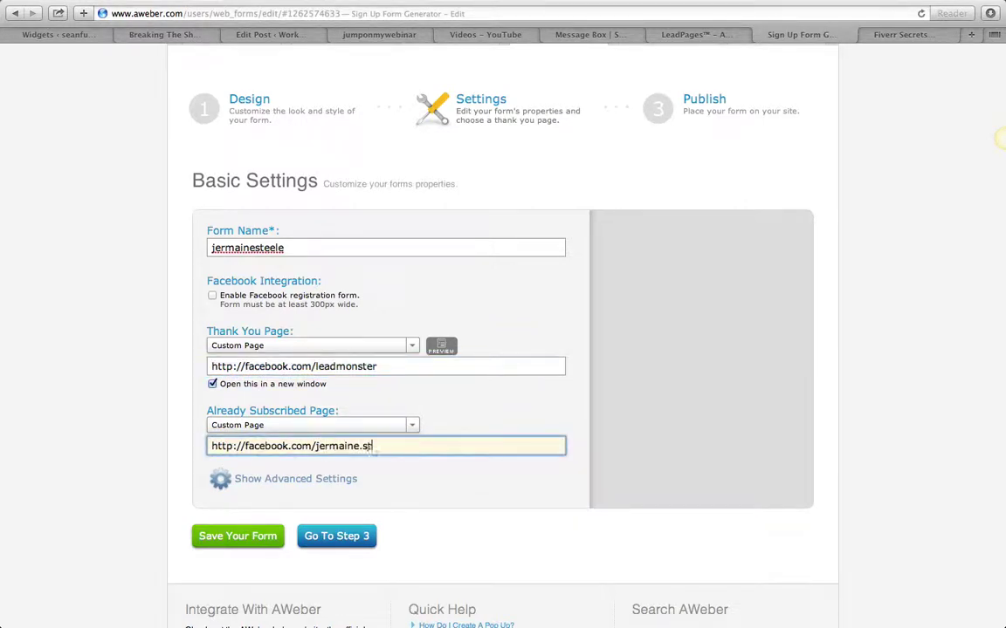
{"action": "left_click", "coordinate": [237, 536]}
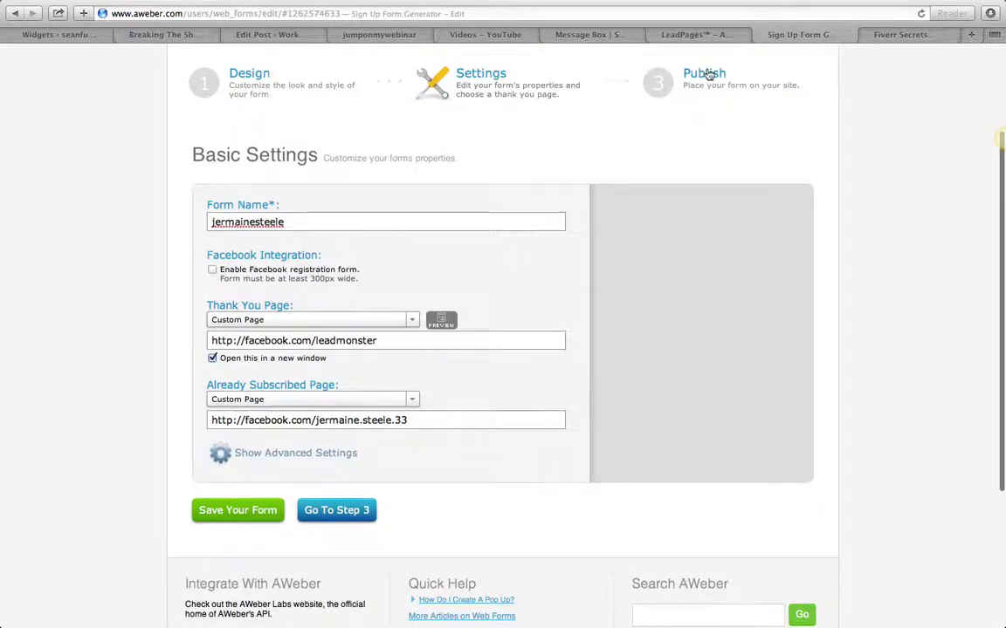
Advance the form generator to step 3 Publish and exit Safari's full-screen view
{"action": "left_click", "coordinate": [707, 72]}
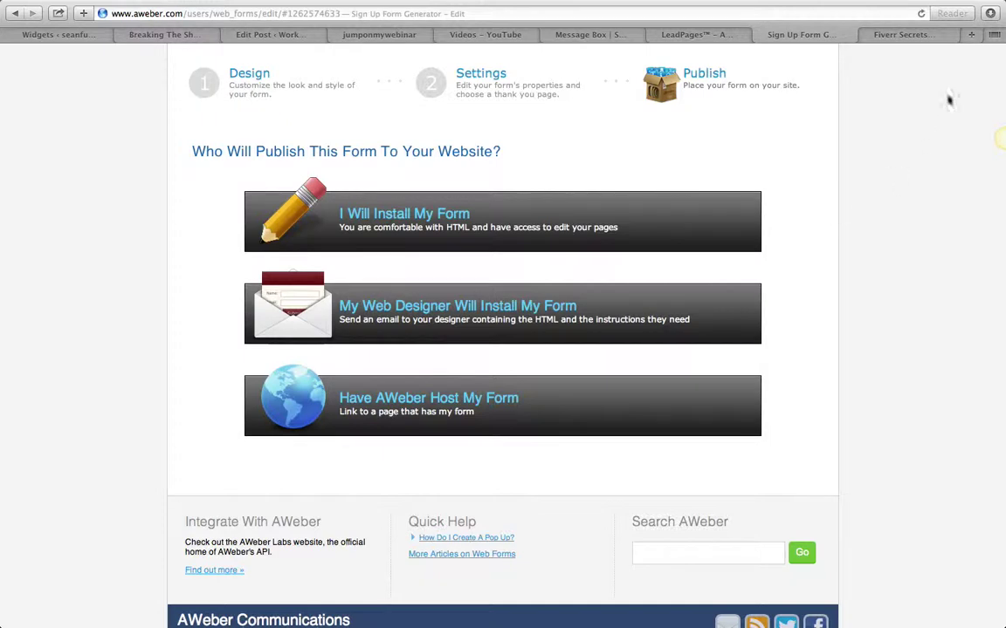
{"action": "mouse_move", "coordinate": [879, 3]}
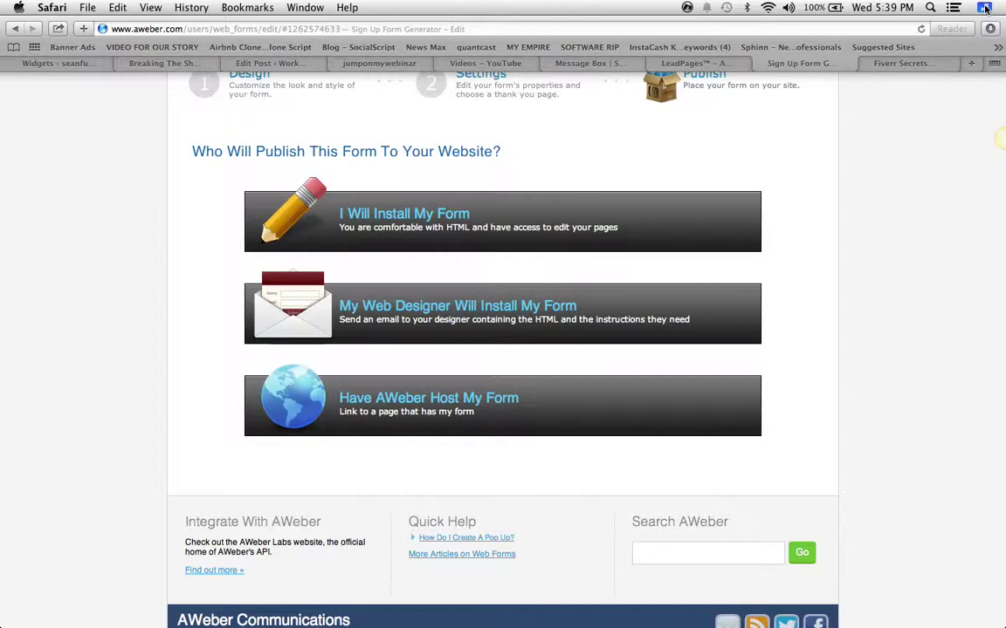
{"action": "left_click", "coordinate": [985, 8]}
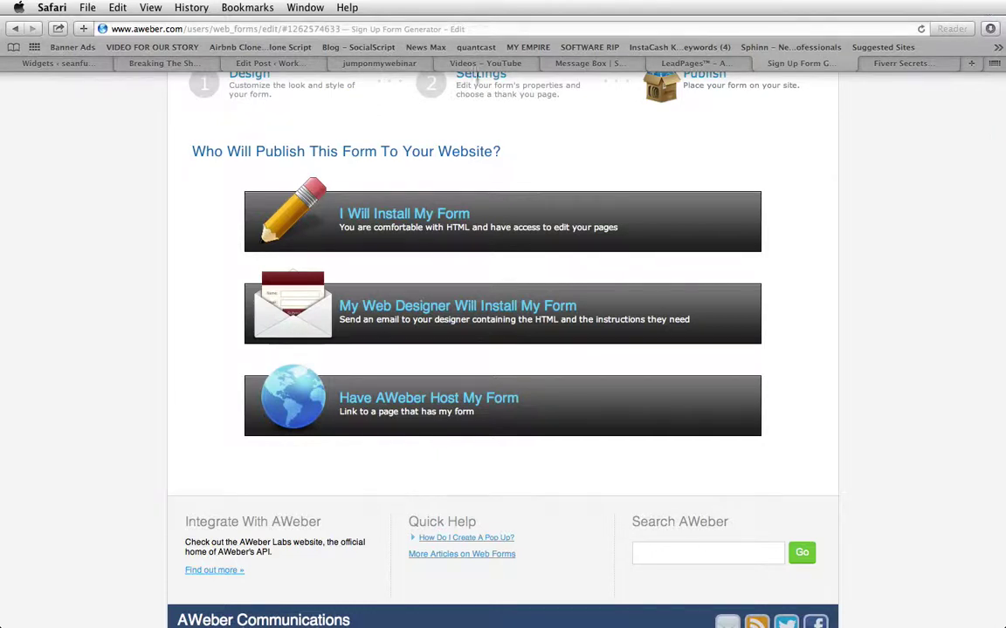